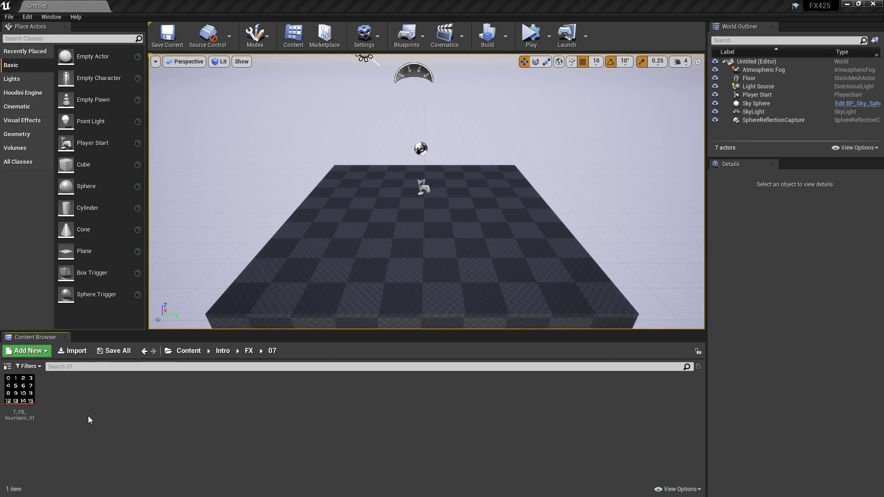
Create a new material named M_FB_01 in the 07 folder
right_click(56, 391)
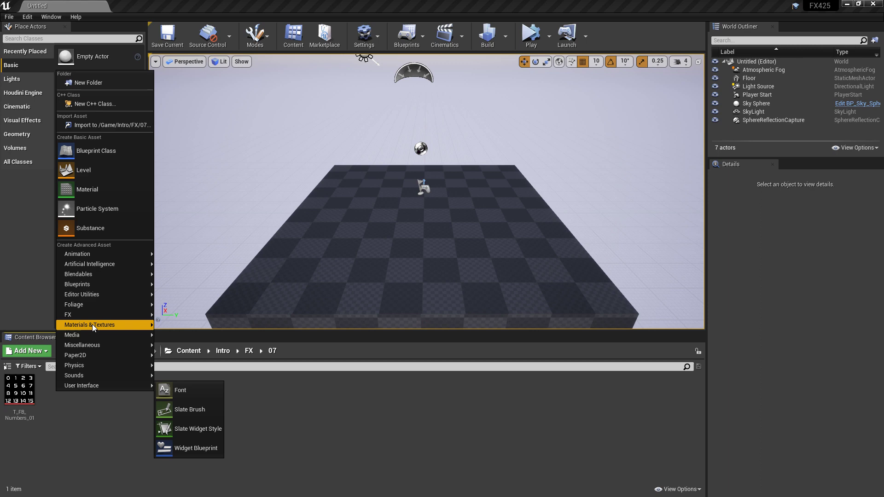
mouse_move(92, 324)
click(186, 331)
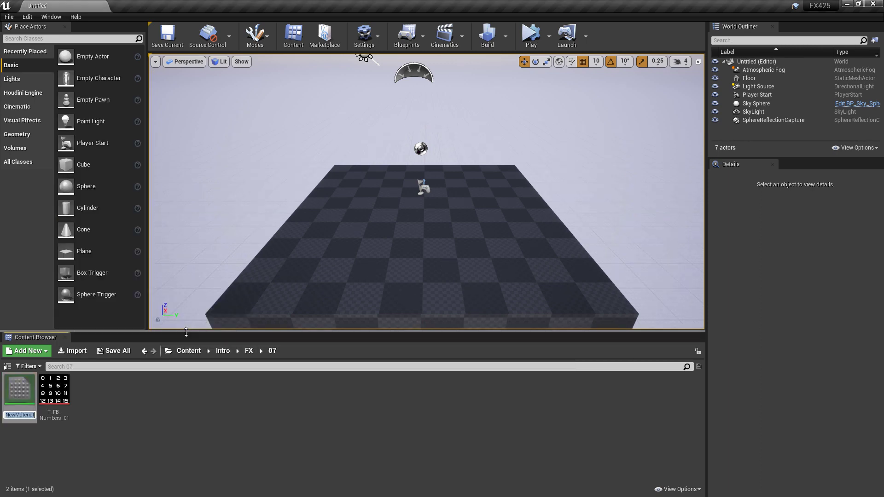
text(M_FB_)
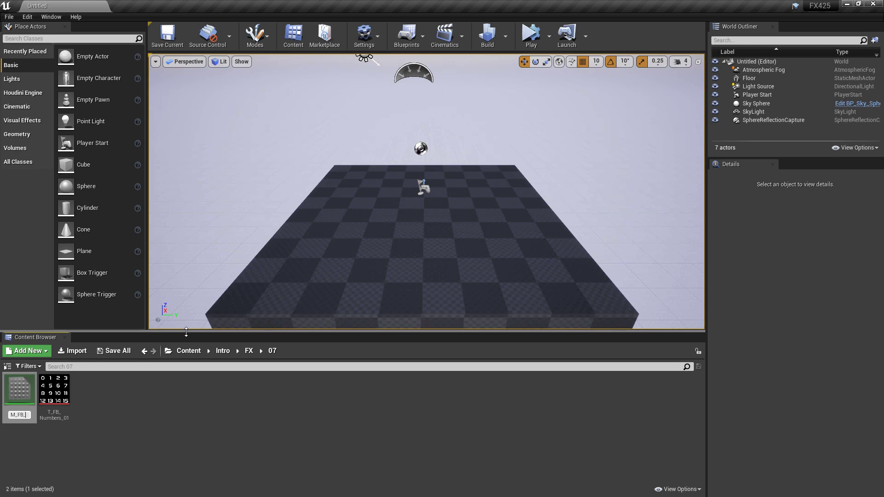
text(01)
key(Return)
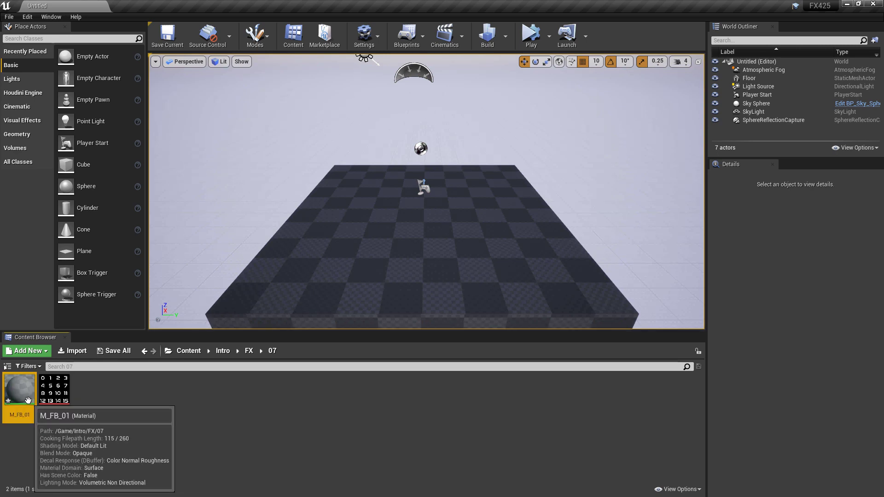
Open M_FB_01 in the Material Editor, add a Texture Sample node, then delete it
double_click(16, 388)
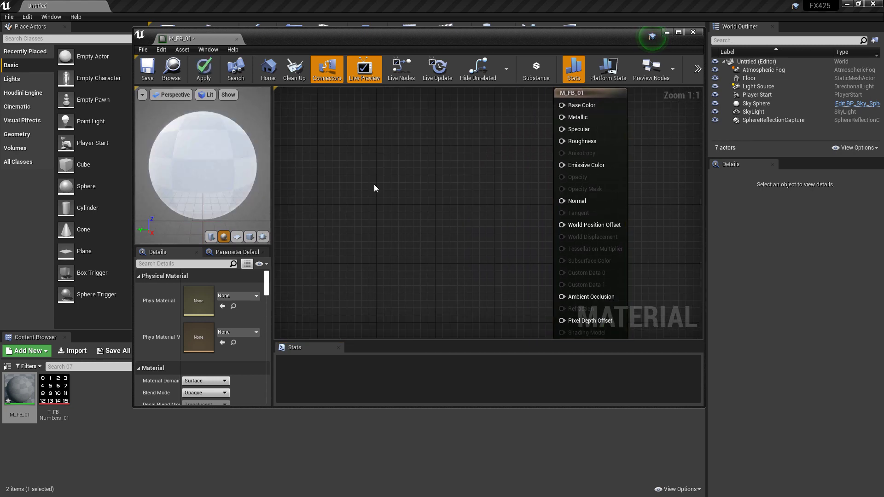
click(355, 158)
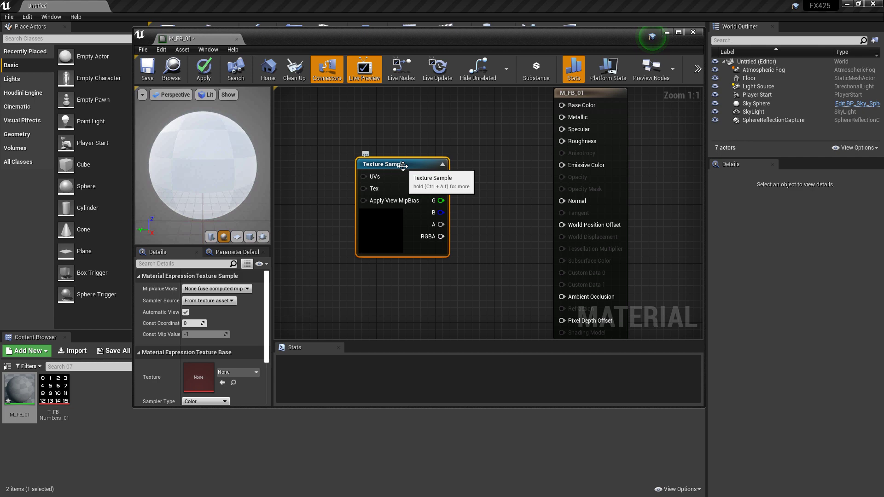
key(Delete)
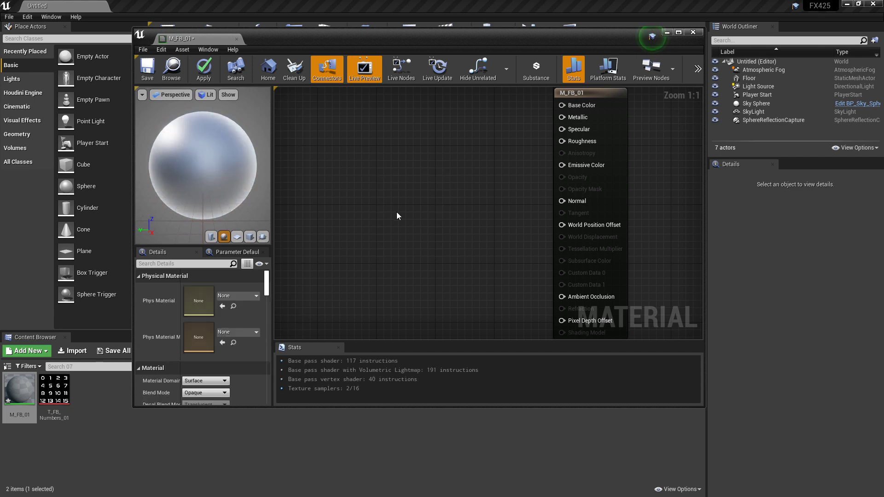
Add a Particle SubUV node and convert it to a parameter named T_Flipbook
right_click(402, 211)
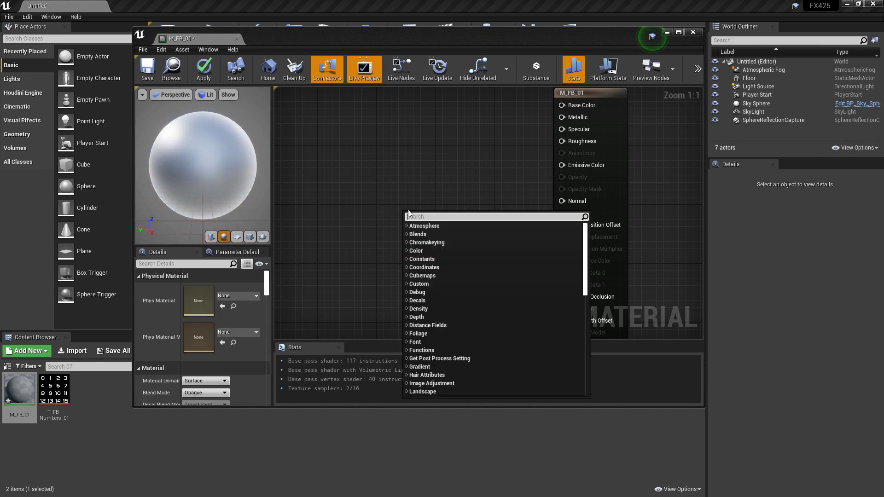
text(subuv)
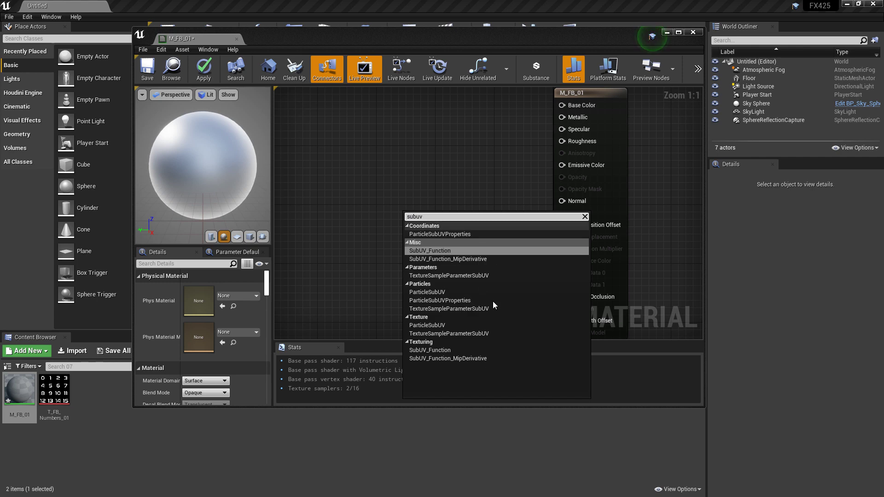
click(433, 293)
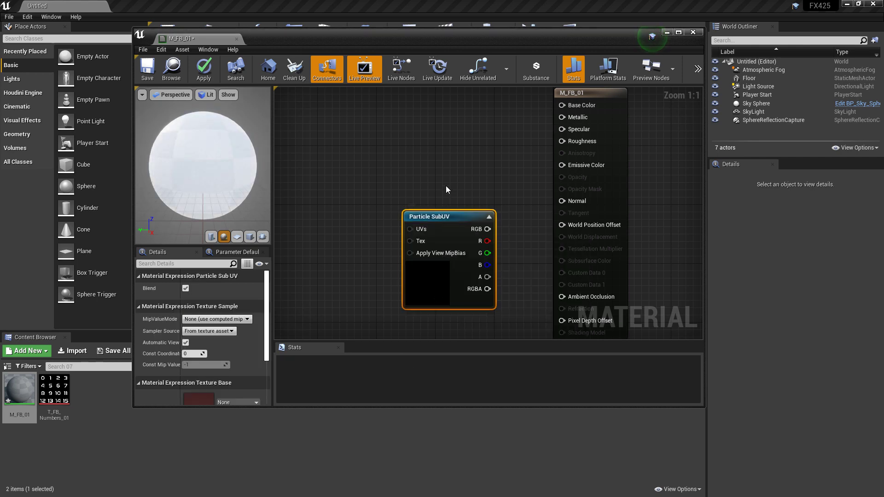
drag(443, 215, 404, 182)
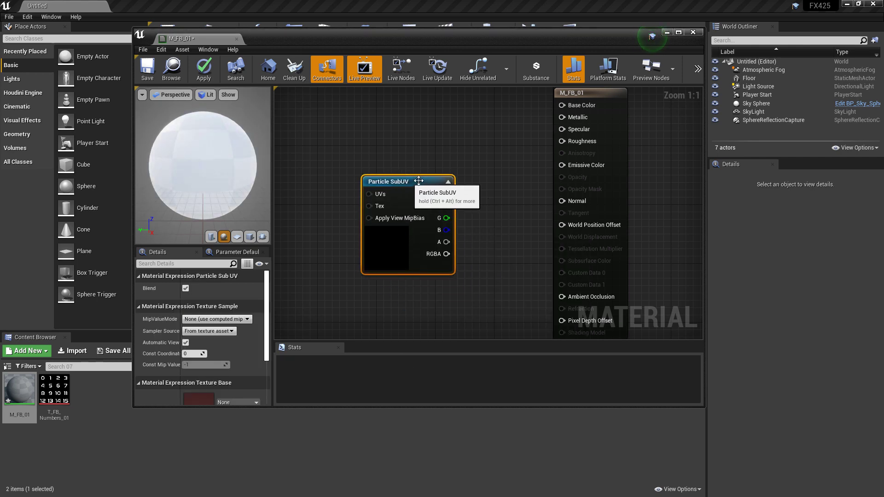
right_click(404, 182)
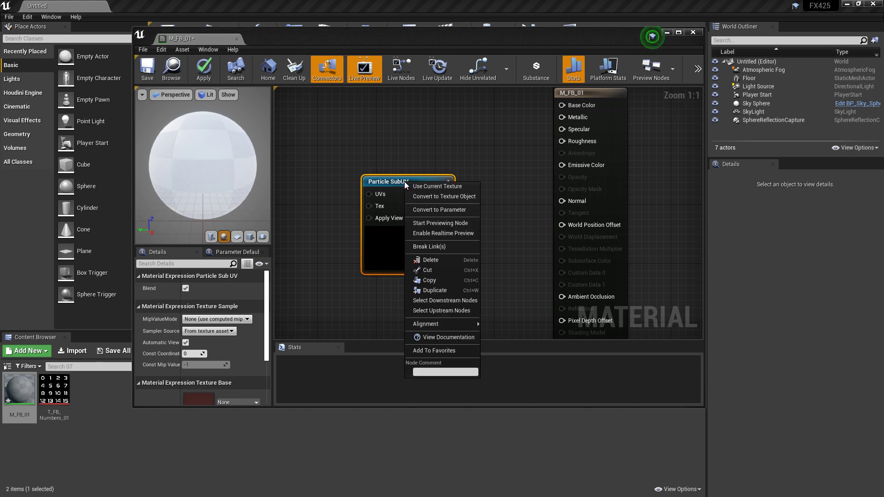
click(449, 212)
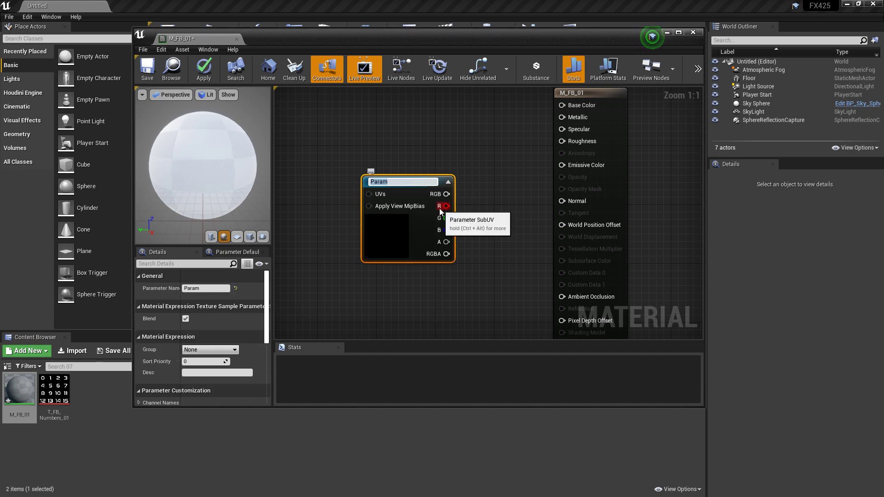
text(T_Flipbook)
key(Return)
drag(439, 209, 417, 202)
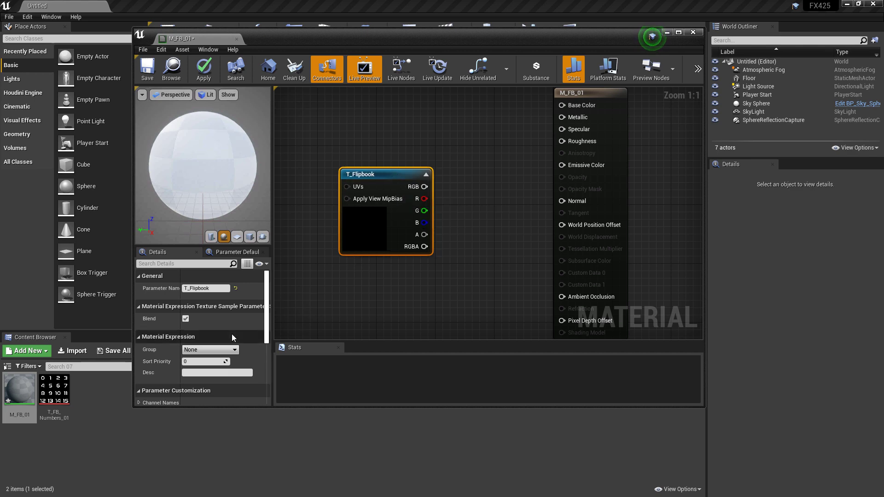
Assign the T_FB_Numbers_01 texture to the T_Flipbook parameter
scroll(231, 333, down, 6)
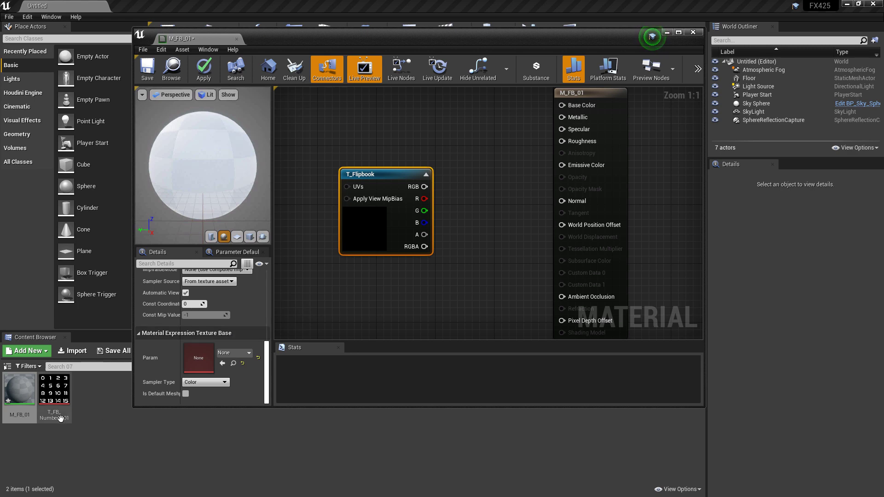
drag(60, 418, 204, 357)
scroll(350, 207, down, 1)
drag(373, 167, 334, 116)
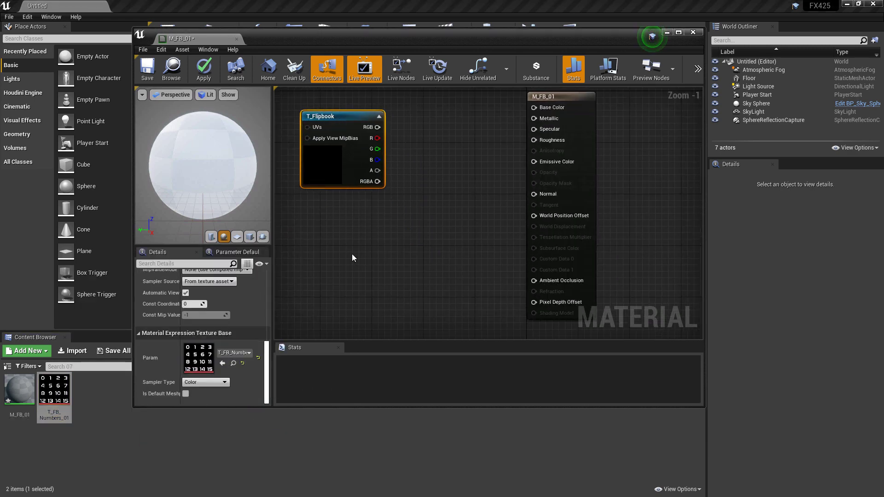
Add a Particle Color node and two Multiply nodes to the graph
right_click(346, 251)
text(pa)
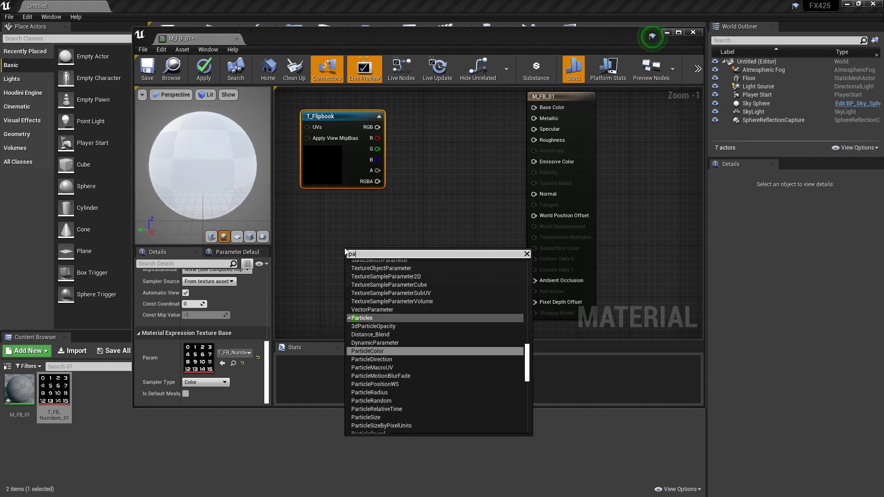
text(rticl)
key(Return)
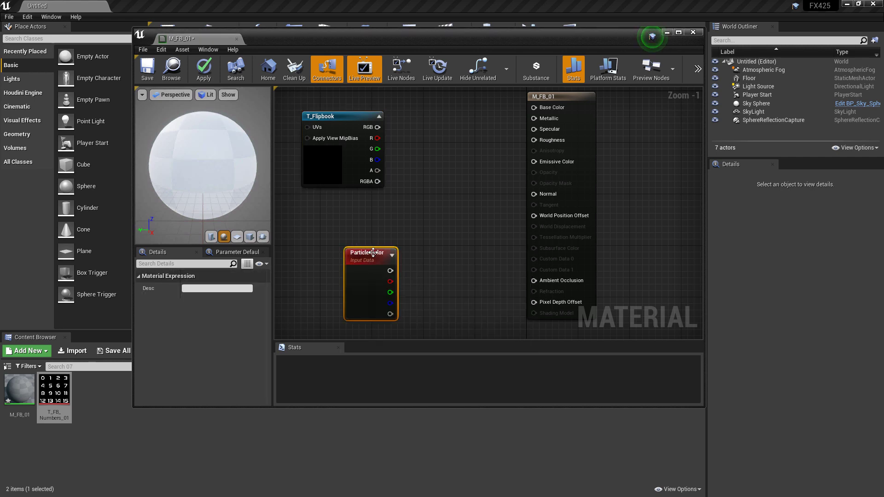
drag(370, 249, 346, 234)
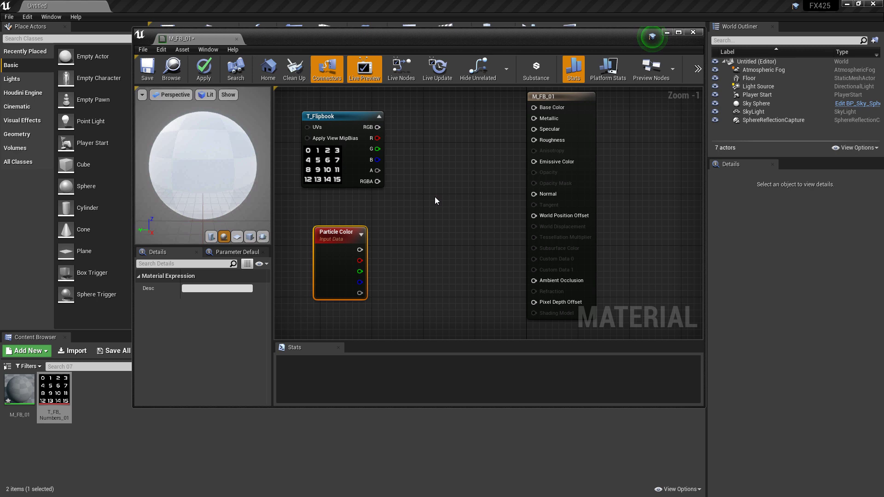
click(430, 145)
key(ctrl+c)
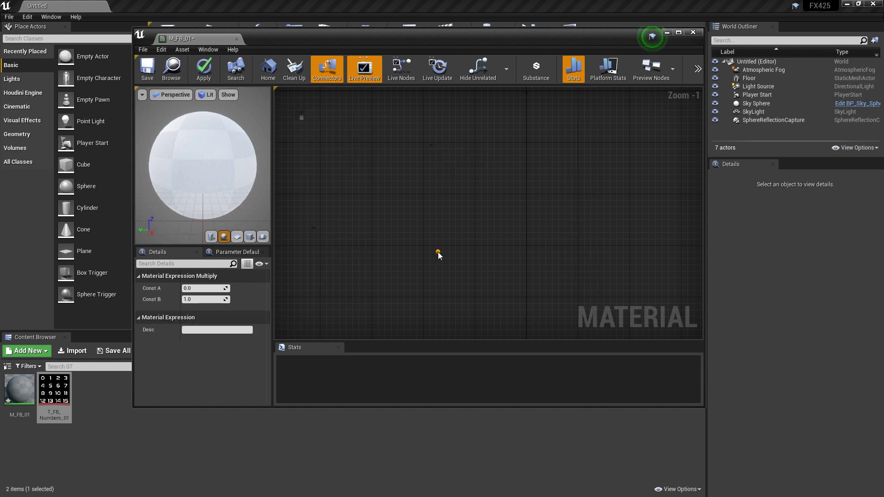
key(ctrl+v)
Wire texture RGB × particle colour and texture red × particle alpha into the Multiply nodes
drag(377, 128, 437, 160)
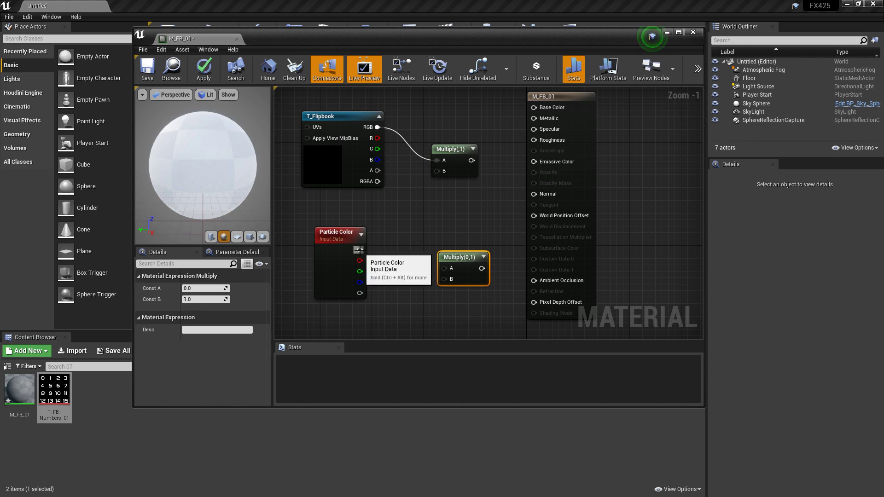
drag(360, 250, 535, 162)
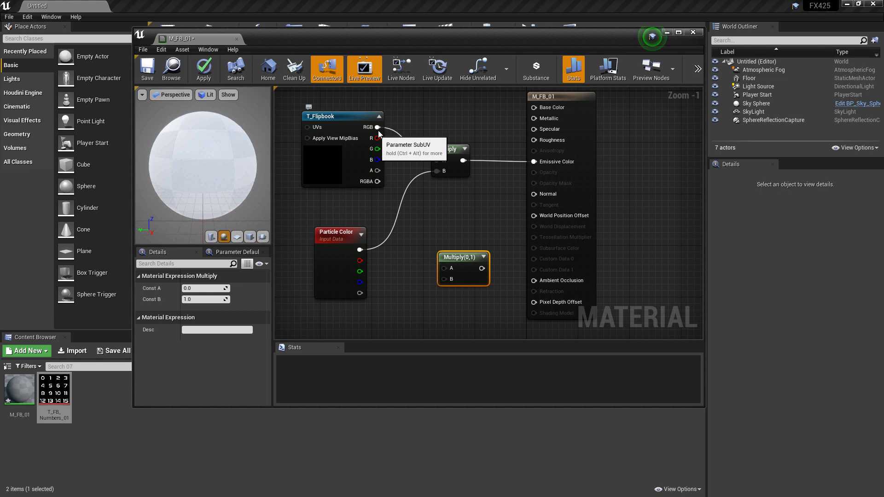
drag(378, 138, 444, 268)
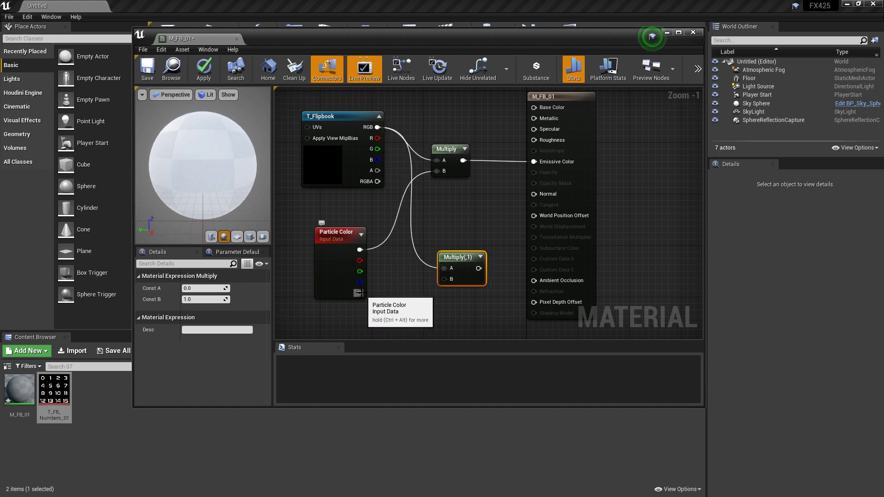
drag(361, 293, 533, 173)
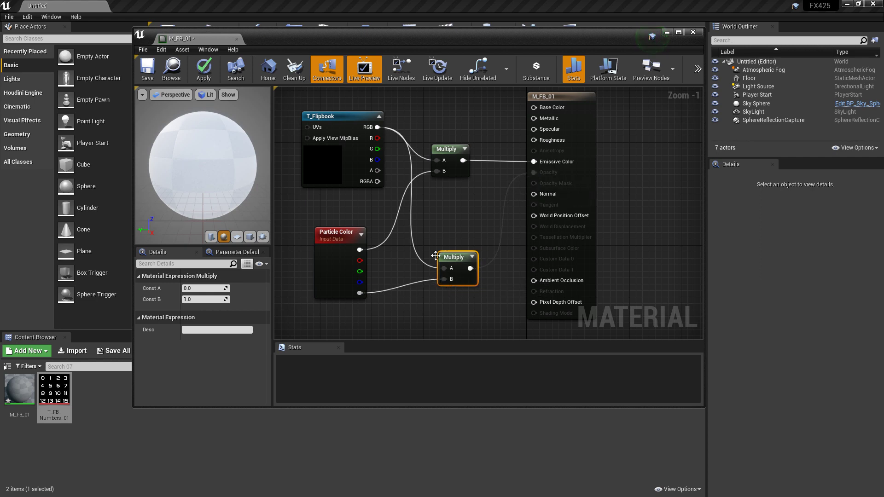
Set M_FB_01's blend mode to Translucent and save the material
click(447, 205)
scroll(226, 374, down, 2)
scroll(226, 372, down, 1)
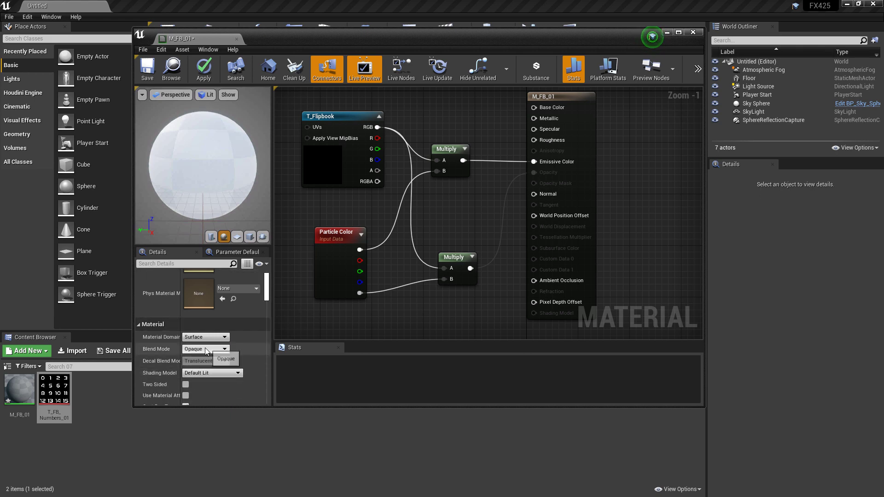
click(205, 348)
click(206, 369)
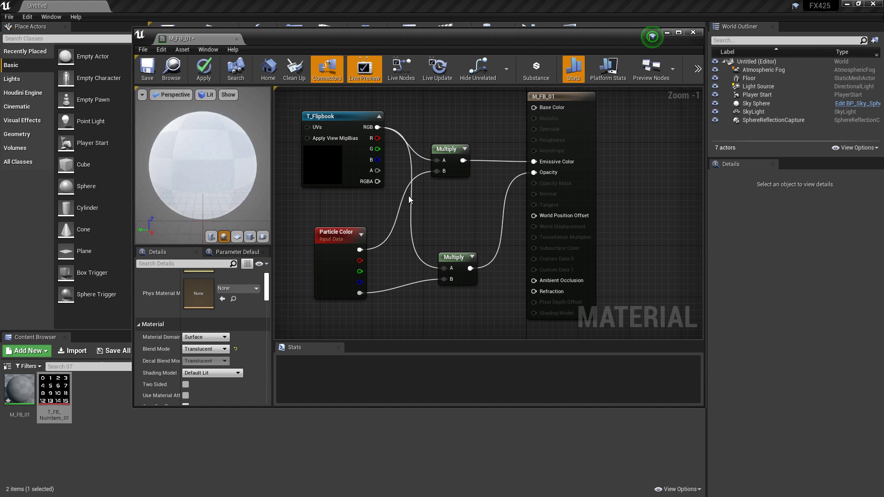
click(148, 70)
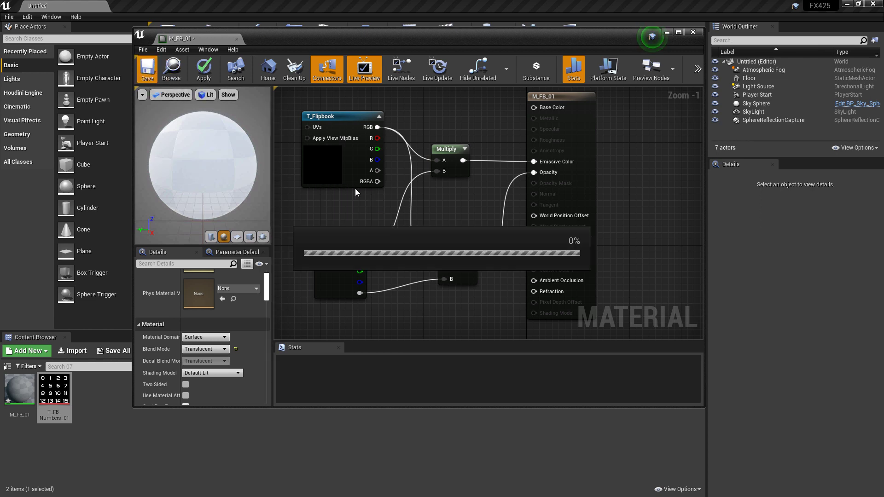
Create the material instance MI_FB_01 from M_FB_01 in the Content Browser
right_click(11, 397)
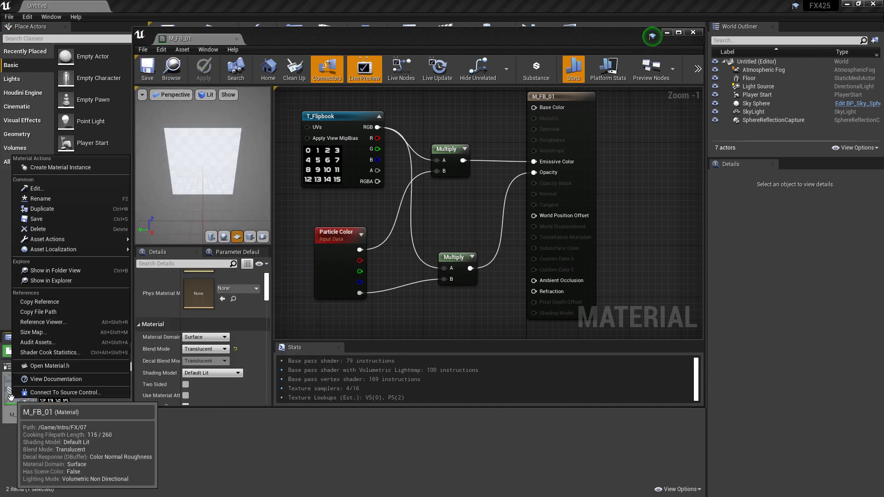
click(73, 168)
drag(133, 227, 318, 227)
click(132, 413)
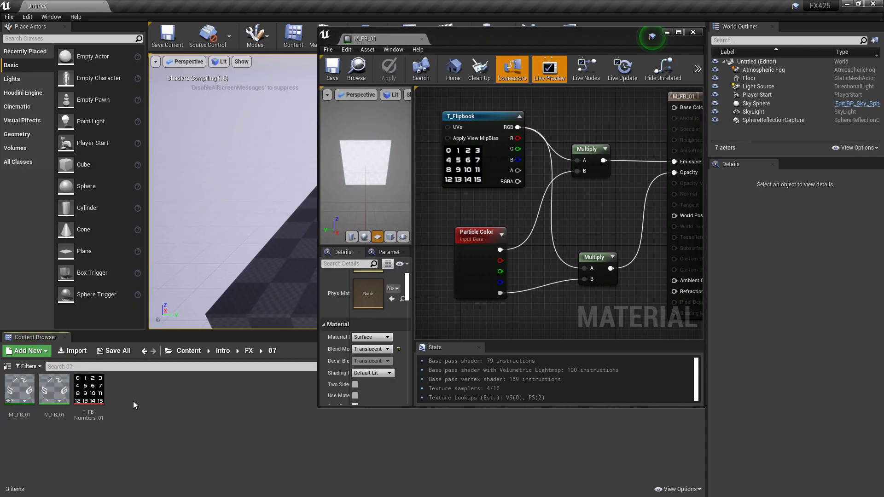
Create a Niagara emitter from the Empty template and name it NE_FB_01
right_click(133, 401)
mouse_move(165, 325)
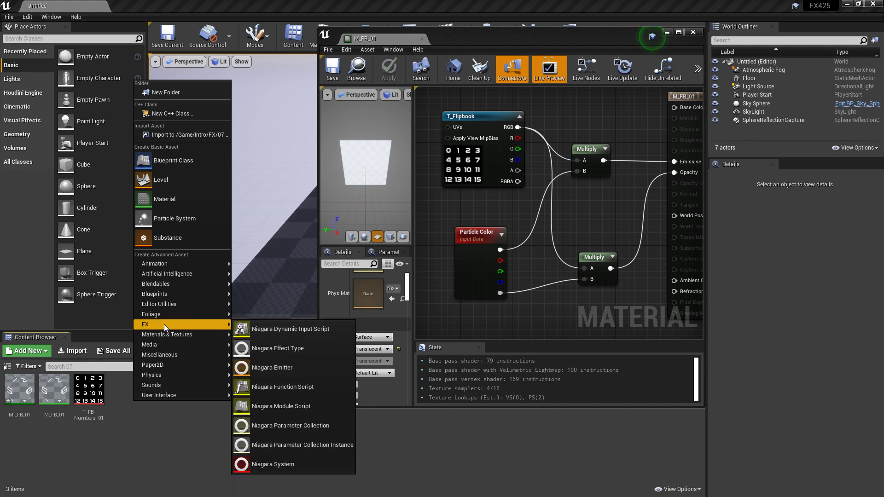
click(287, 367)
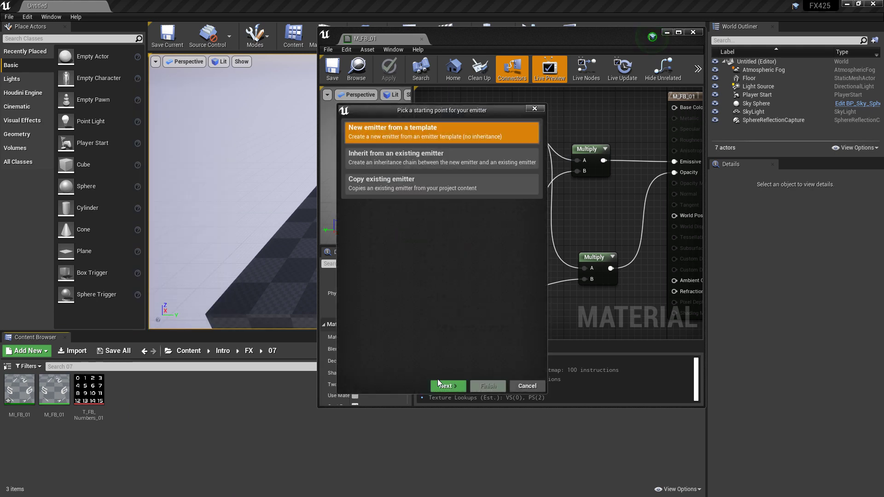
click(440, 385)
click(428, 278)
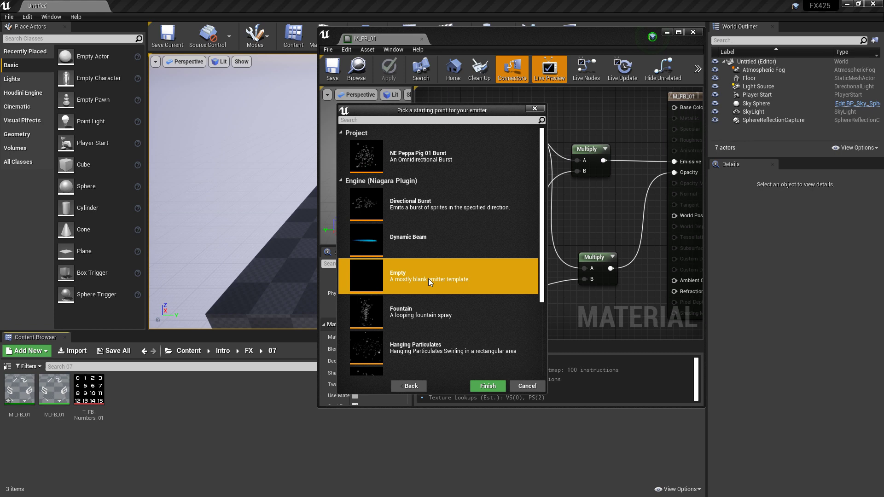
click(488, 386)
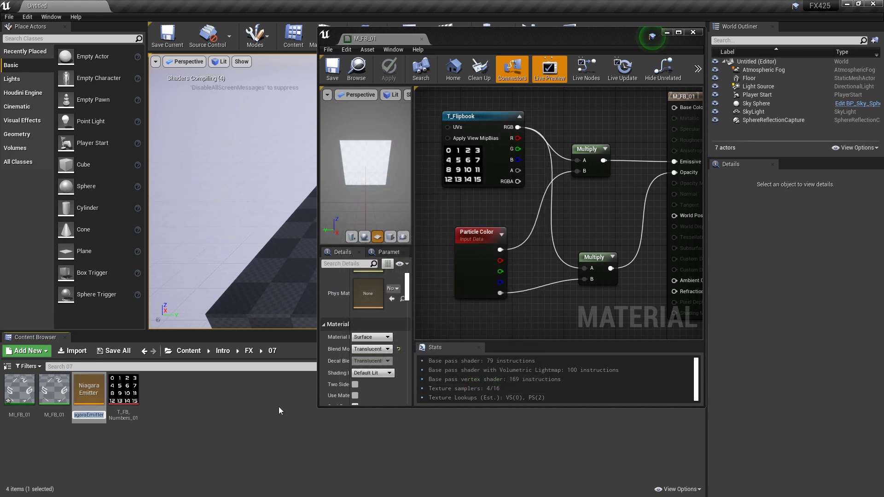
text(NE_FB_01)
key(Return)
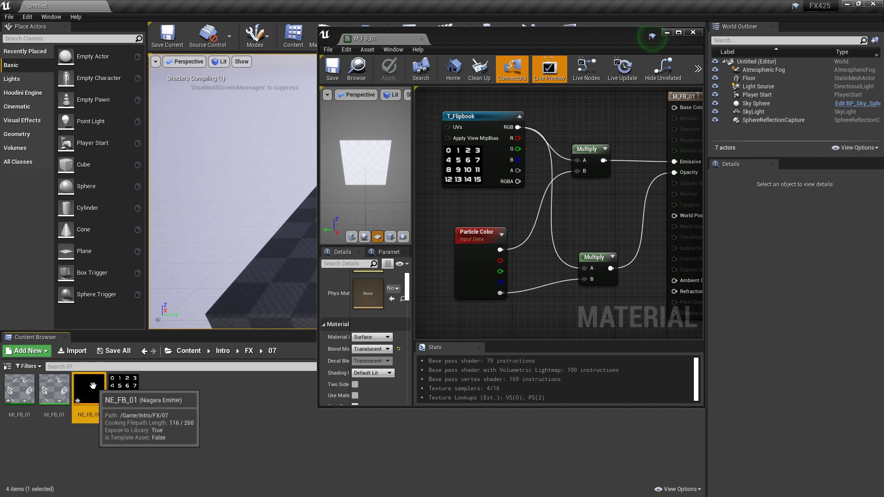
Open NE_FB_01 and assign MI_FB_01 as the Sprite Renderer material
double_click(88, 389)
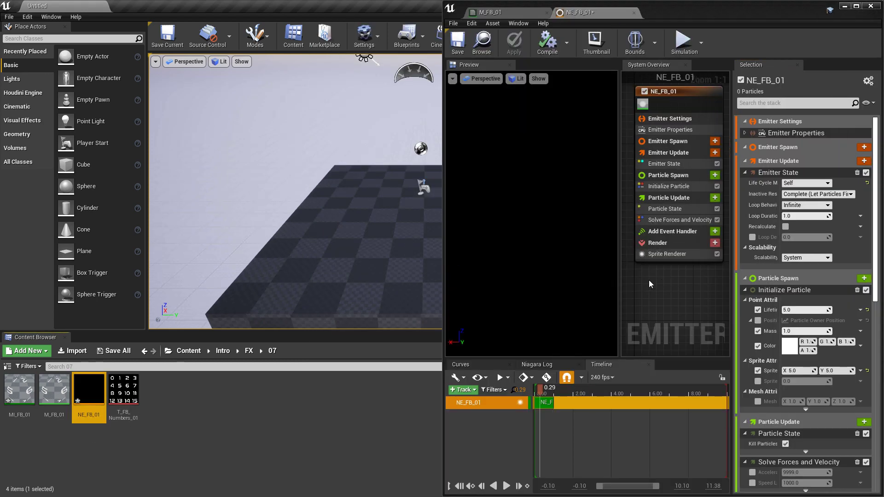
click(678, 256)
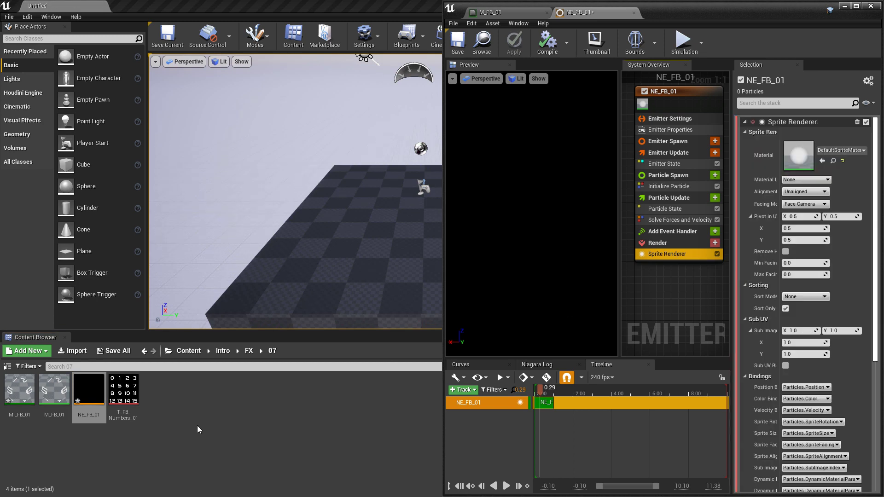
click(20, 396)
drag(19, 396, 799, 155)
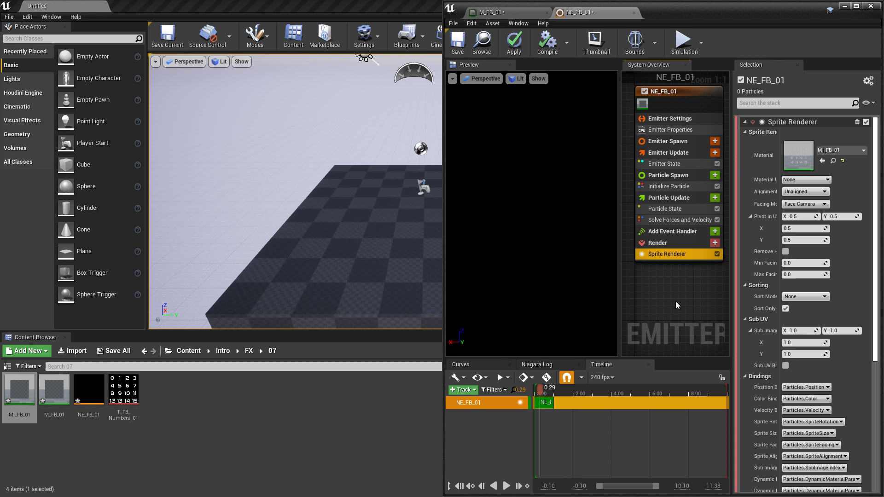
click(857, 7)
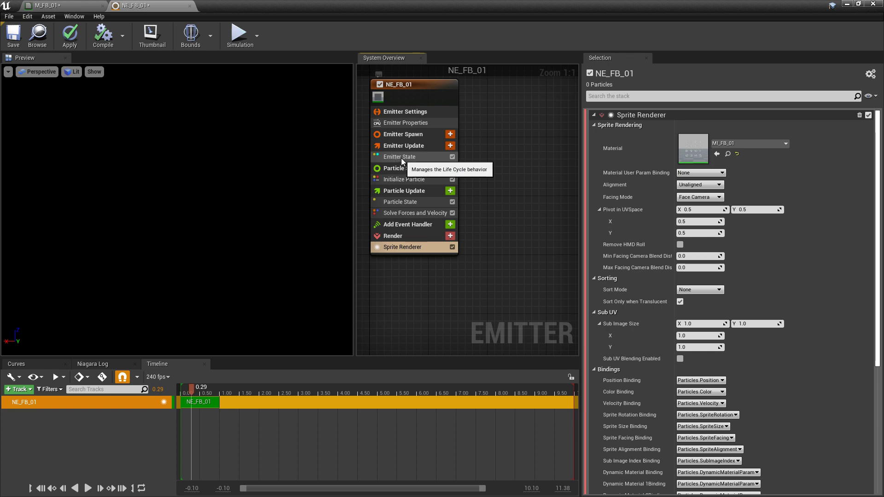
Add a Spawn Burst Instantaneous module to Emitter Update with Spawn Count 1
click(450, 146)
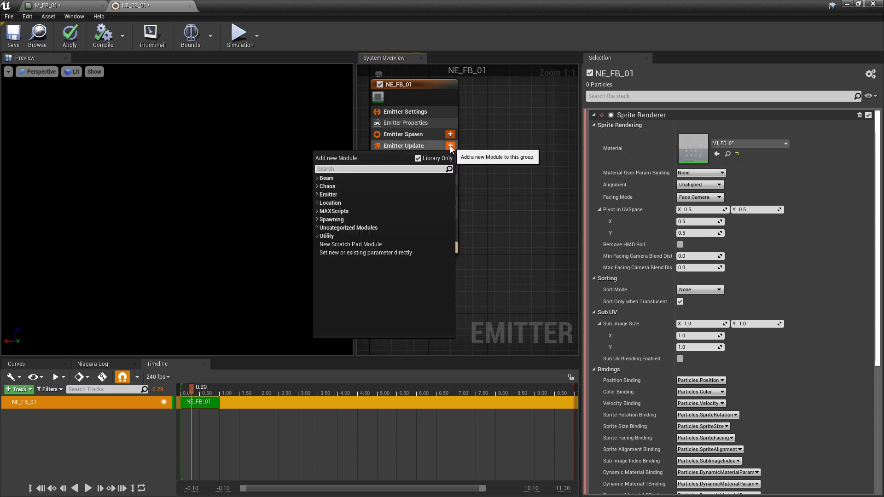
text(spaw)
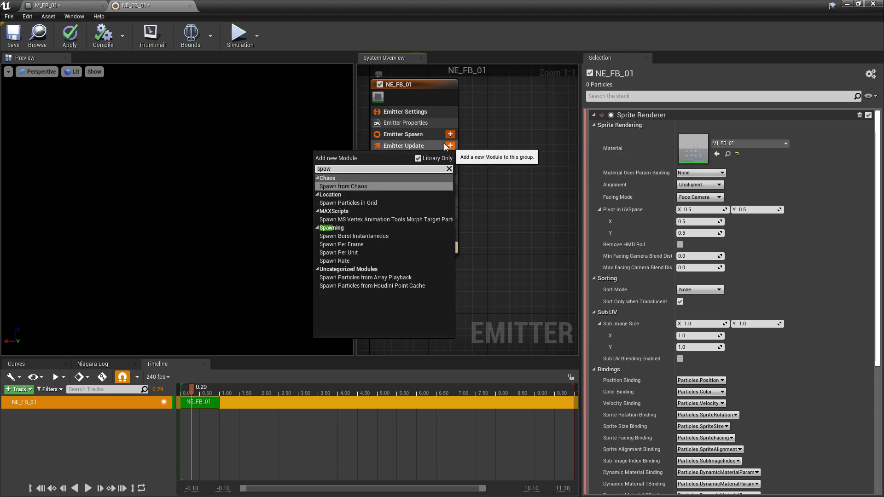
click(361, 237)
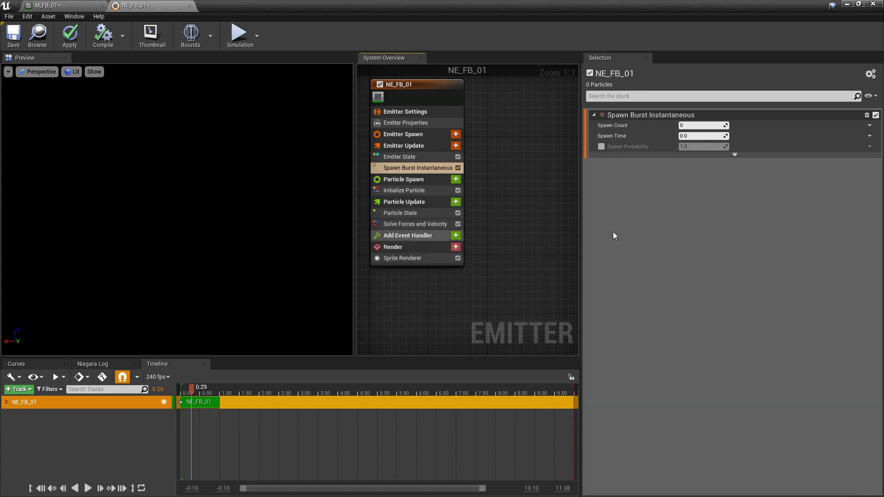
click(691, 125)
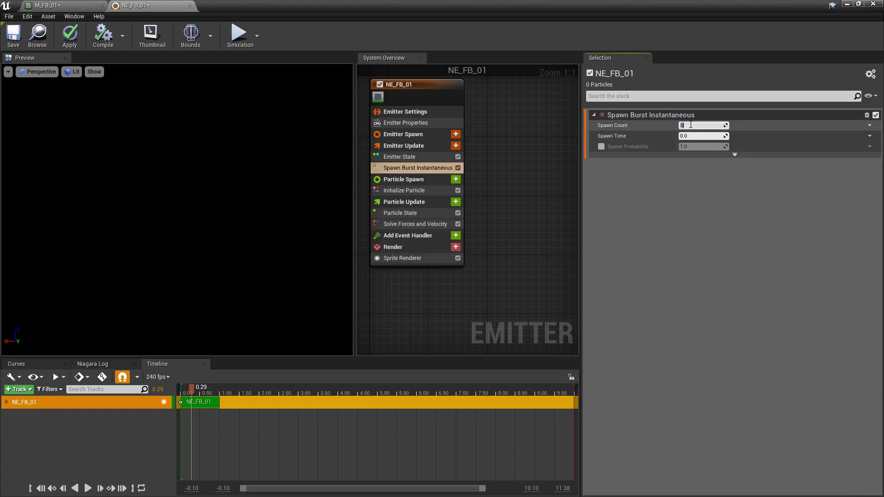
key(Return)
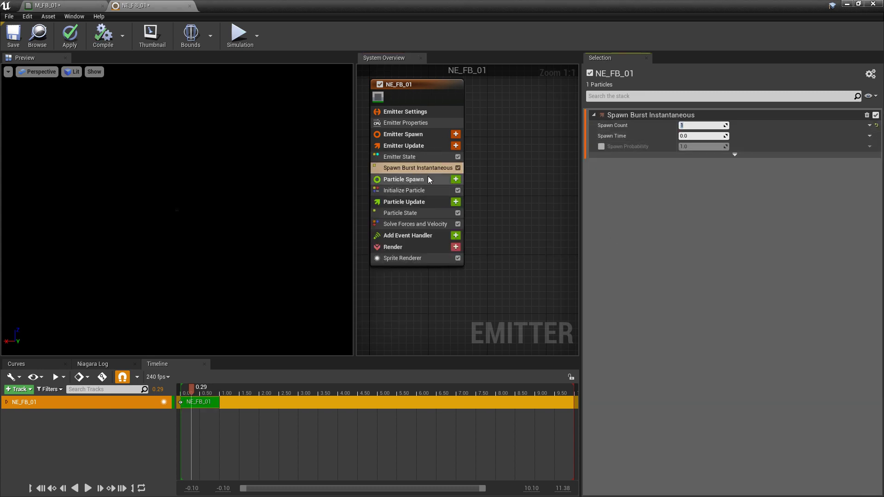
Set Emitter State Loop Behavior to Once
click(414, 157)
click(704, 148)
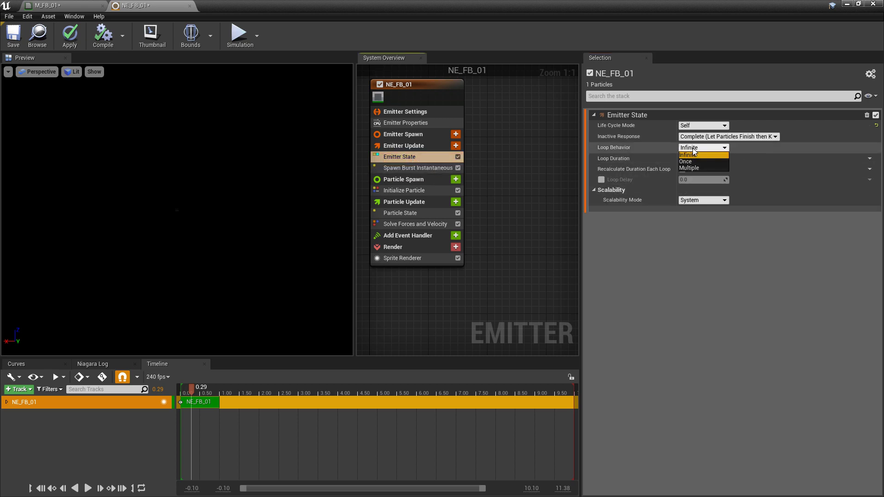
click(700, 165)
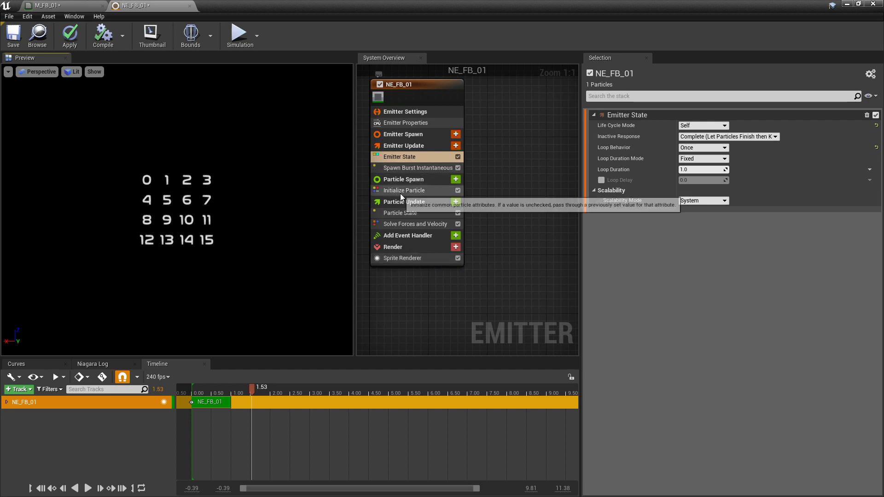
Set Initialize Particle Lifetime to 16 and extend the preview timeline to about 16 seconds
click(412, 191)
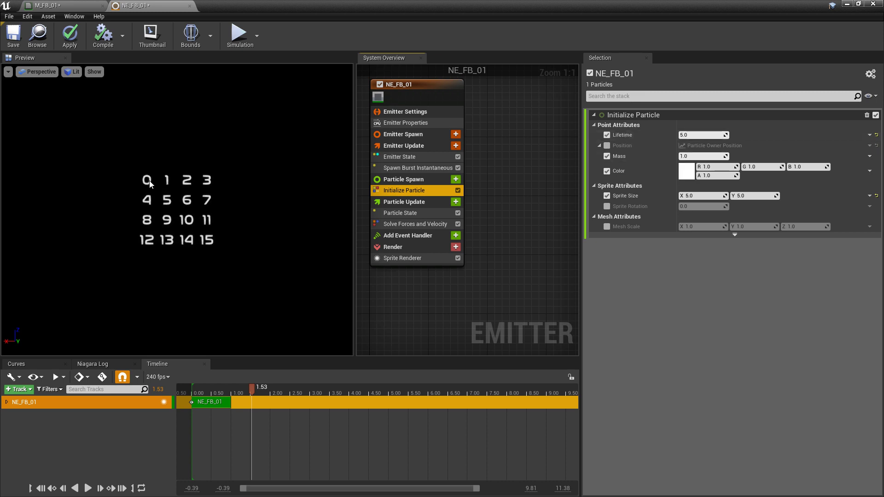
click(690, 135)
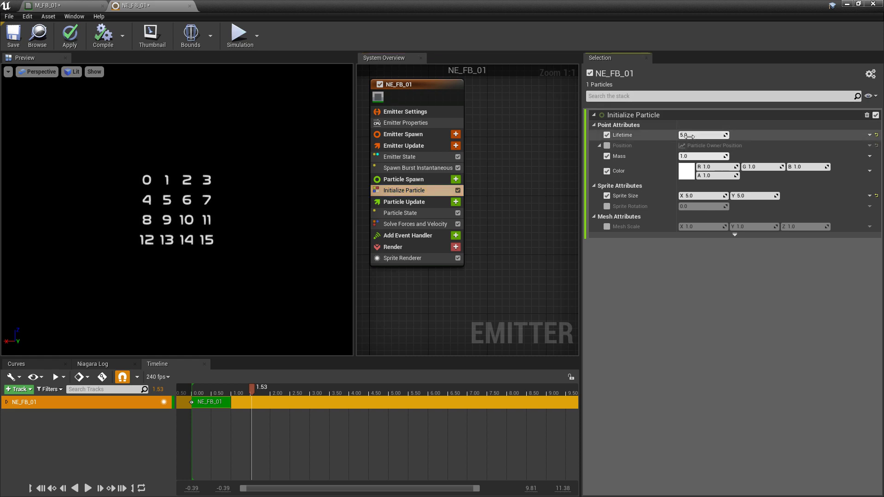
text(16)
key(Return)
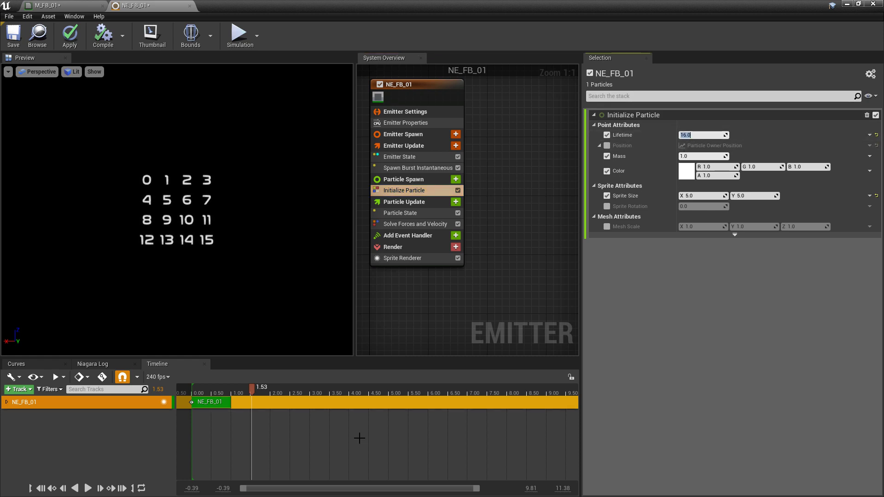
scroll(360, 435, down, 3)
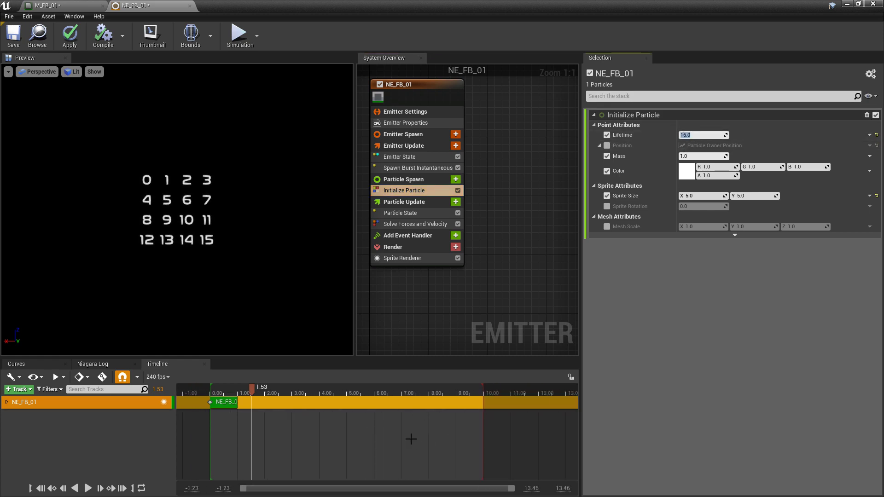
scroll(410, 438, down, 2)
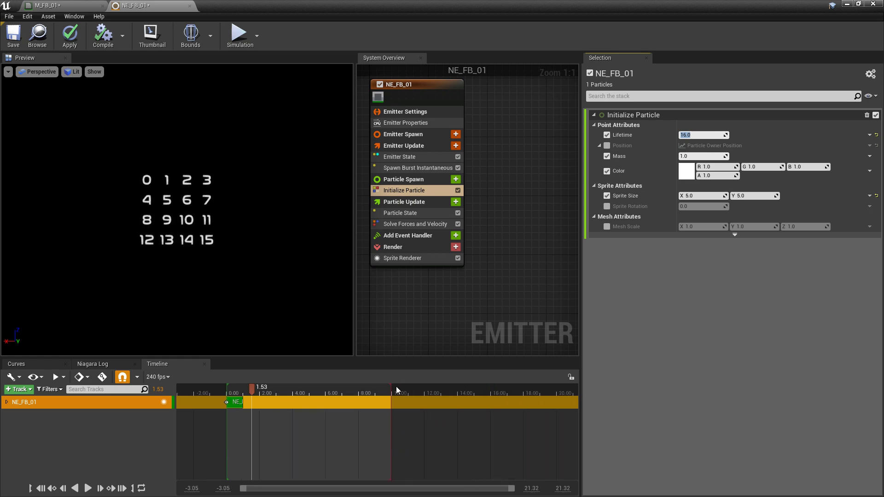
drag(391, 389, 492, 399)
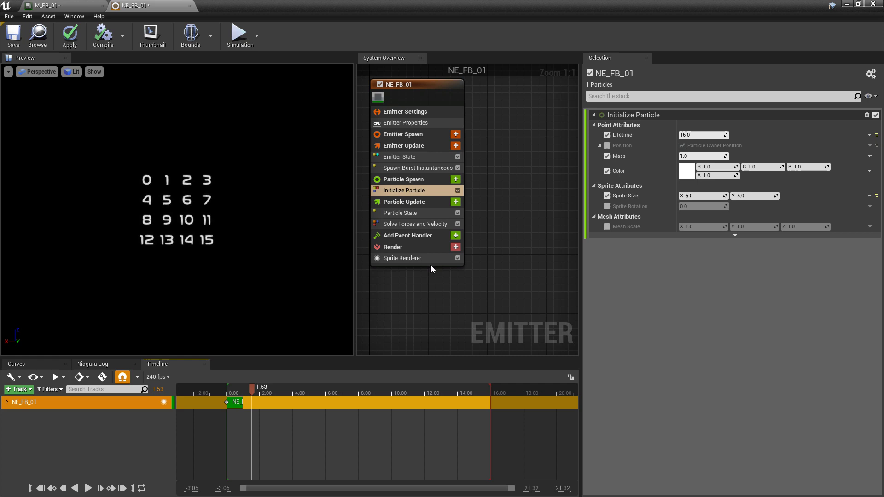
Set Sprite Renderer Sub Image Size to 4 × 4, then replay and pause the preview
click(415, 259)
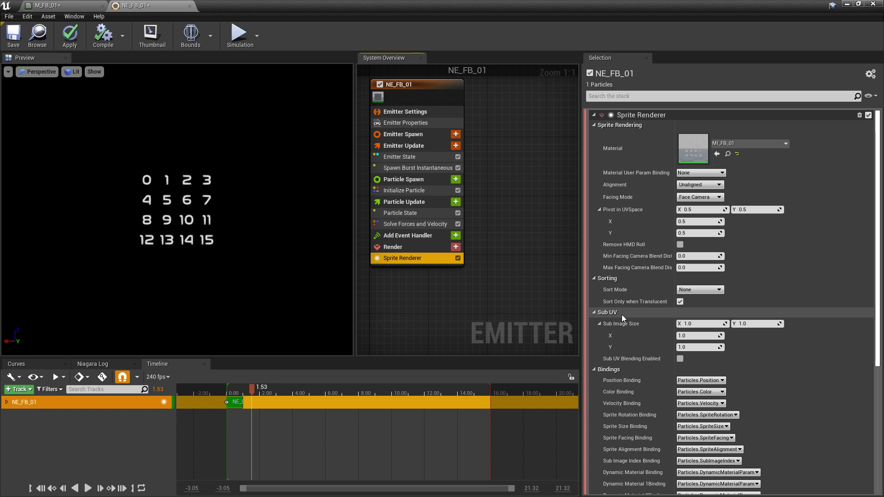
click(690, 322)
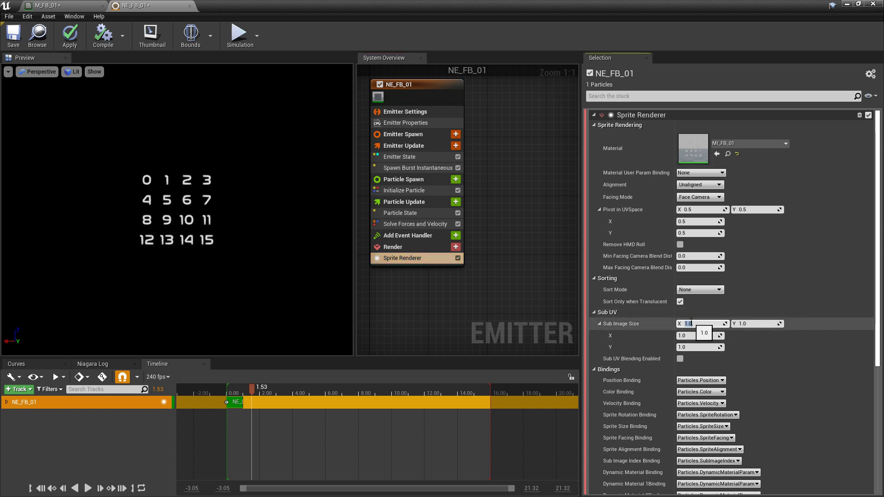
key(Tab)
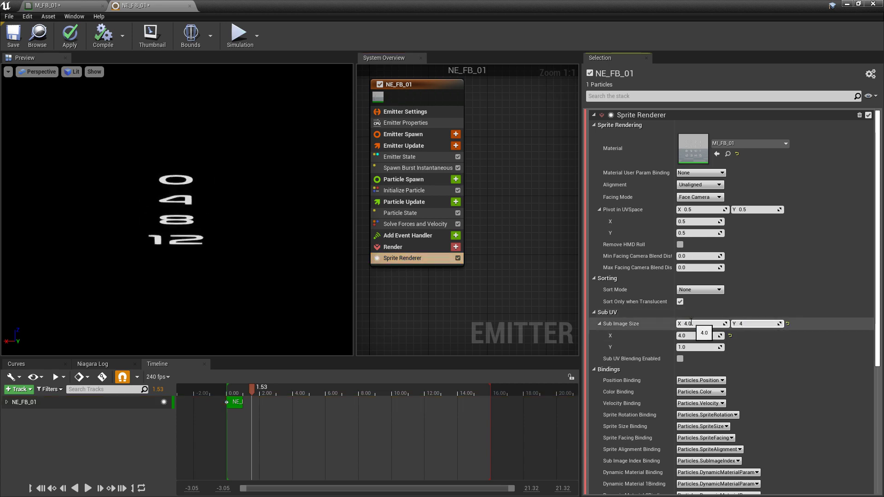
text(4)
key(Return)
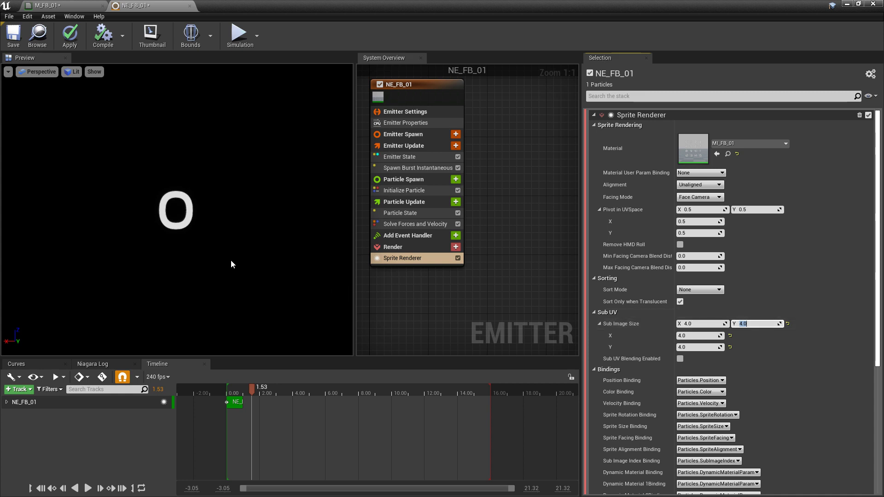
drag(239, 393, 228, 396)
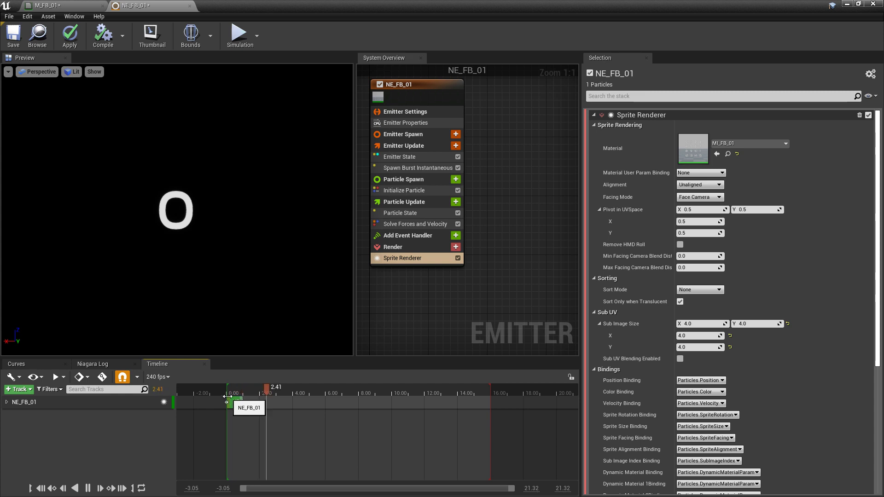
key(space)
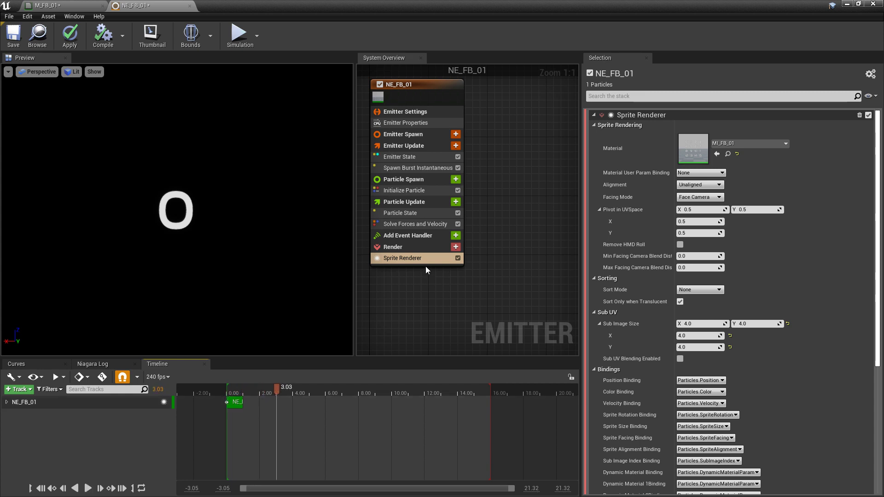
Add a Sub UVAnimation module to Particle Update with 16 frames and replay the preview
click(455, 202)
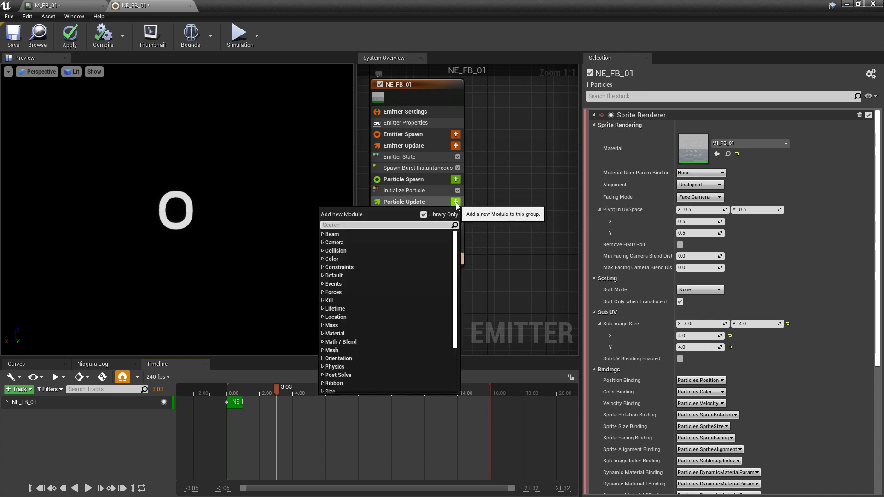
text(sub)
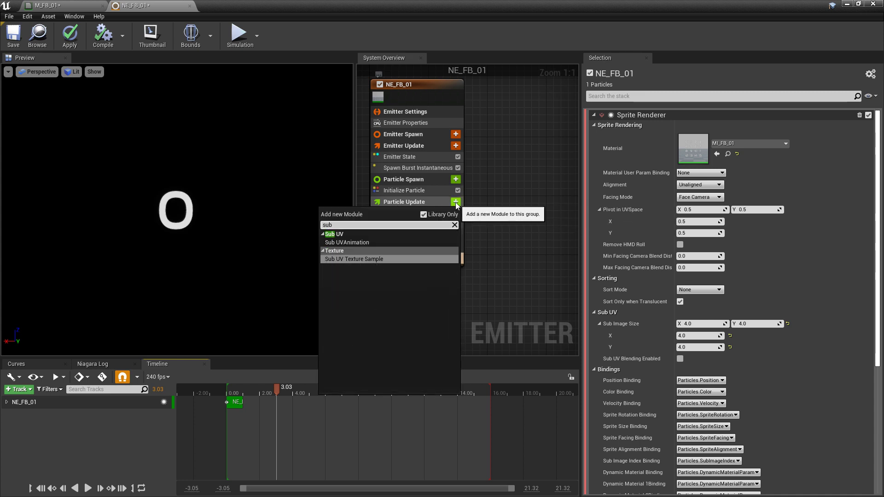
click(362, 244)
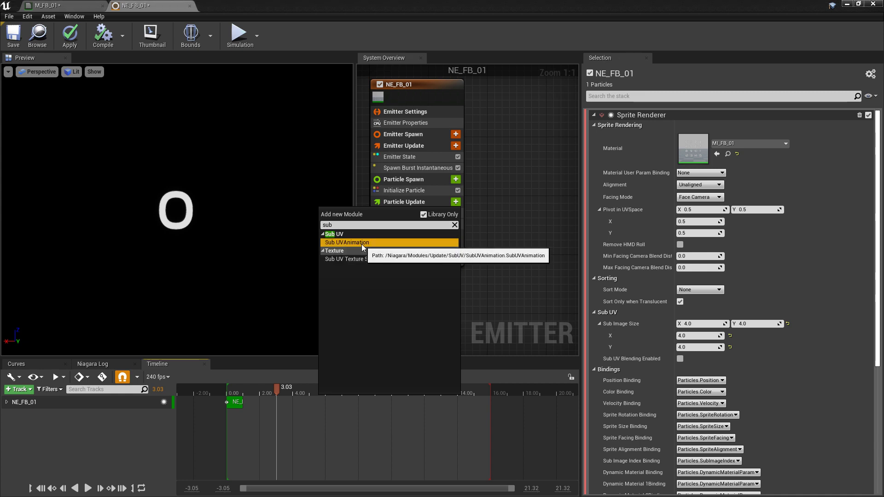
click(361, 244)
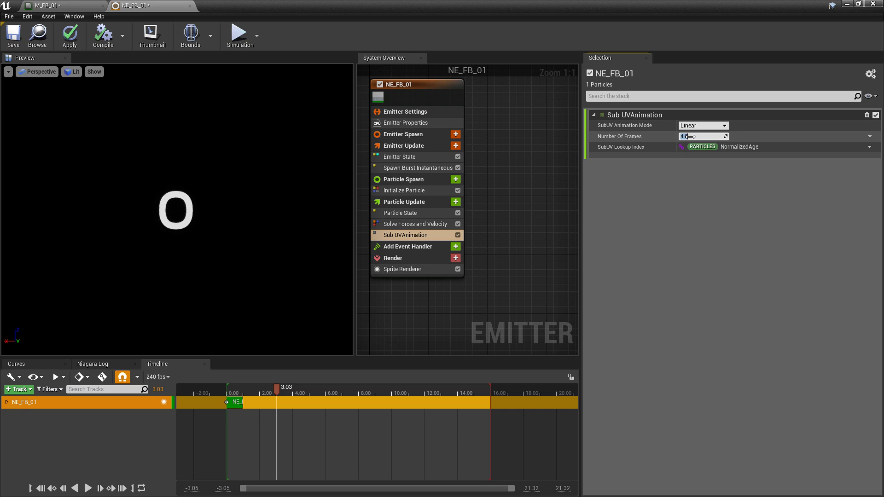
key(Return)
drag(275, 389, 226, 395)
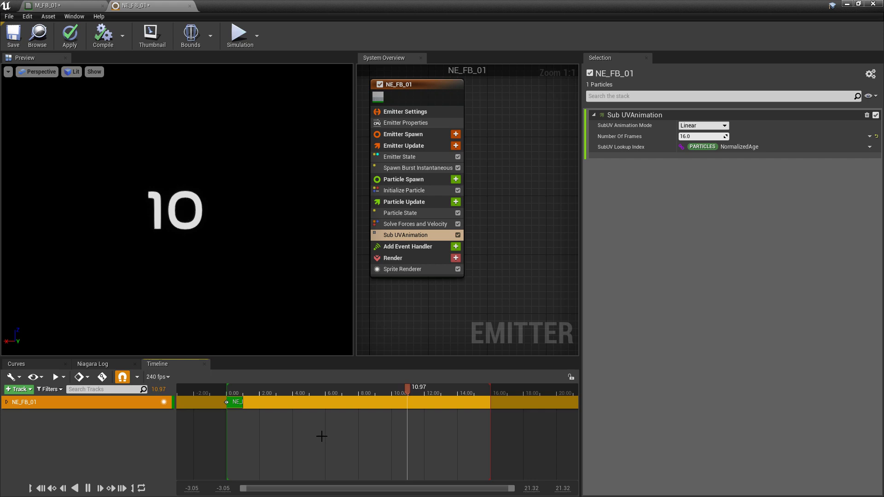
key(space)
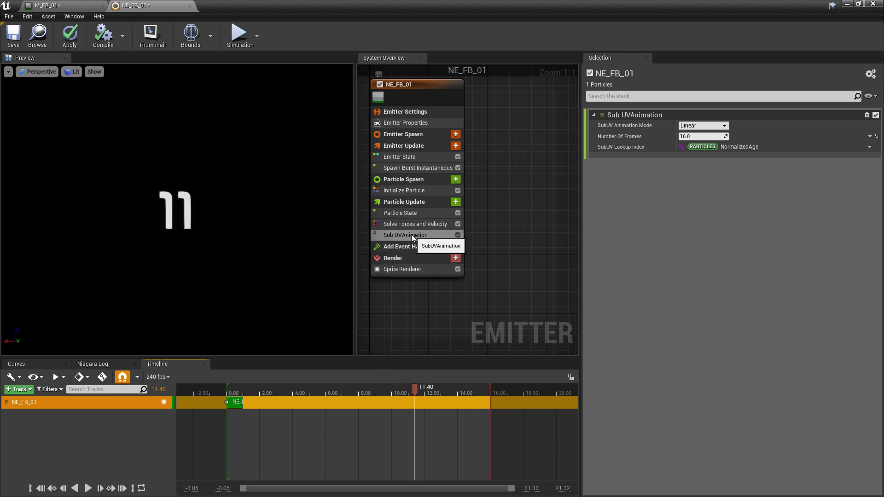
Review the Sub UVAnimation and Initialize Particle settings, then replay and rewind the preview
click(438, 238)
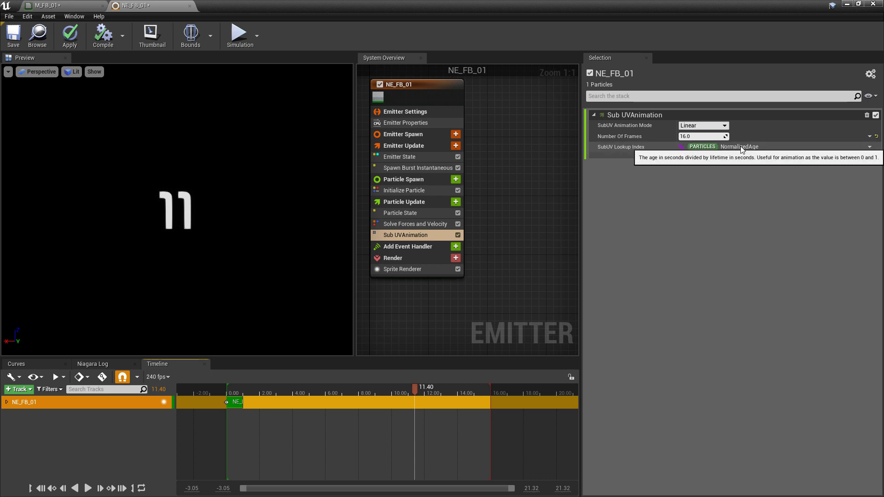
click(421, 191)
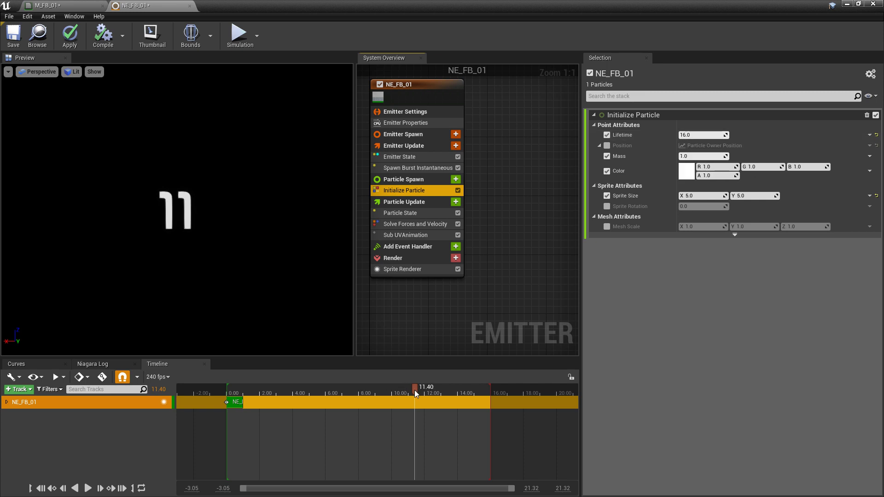
drag(415, 391, 224, 401)
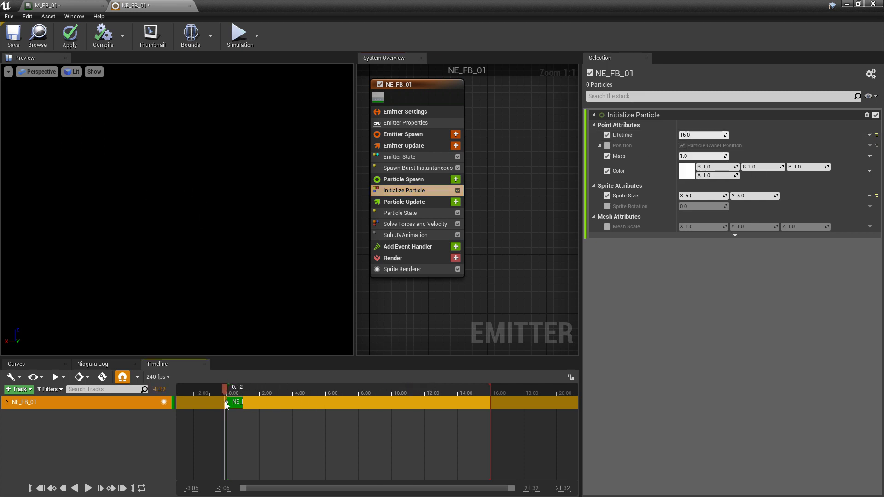
key(space)
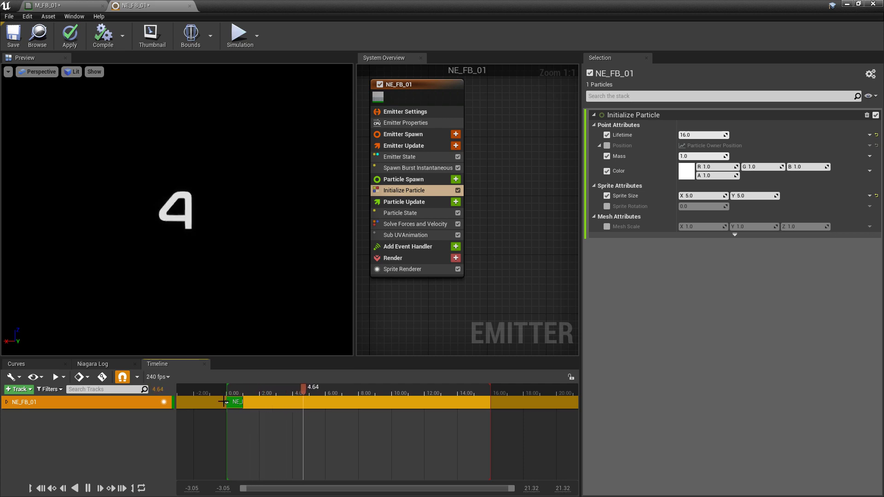
click(328, 389)
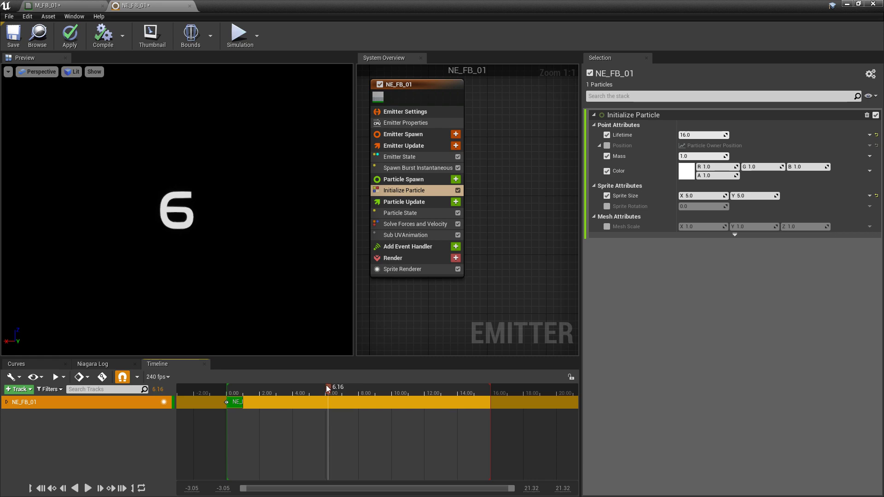
drag(329, 389, 226, 390)
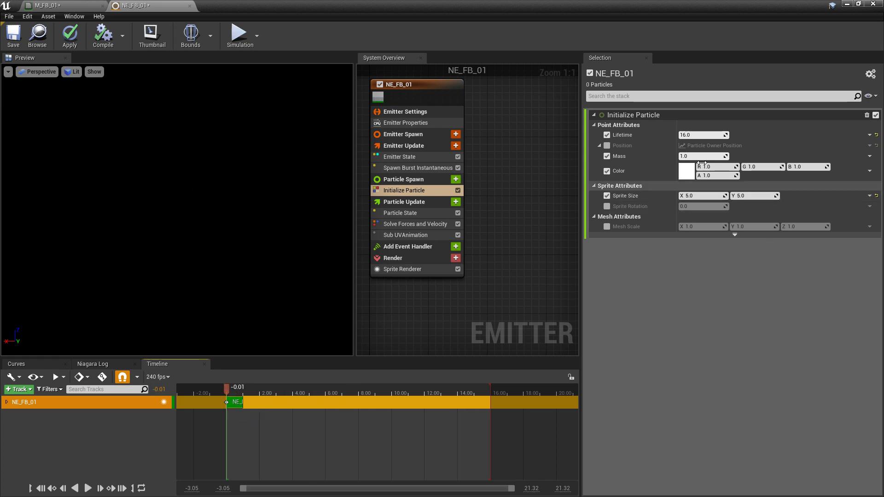
Set the Initialize Particle lifetime to 8 and play the preview to test the flipbook speed
click(700, 135)
text(8)
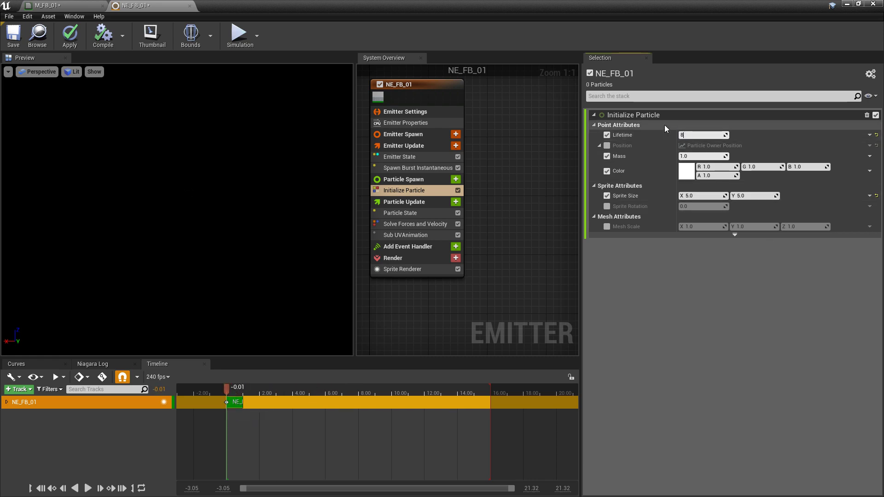
key(Return)
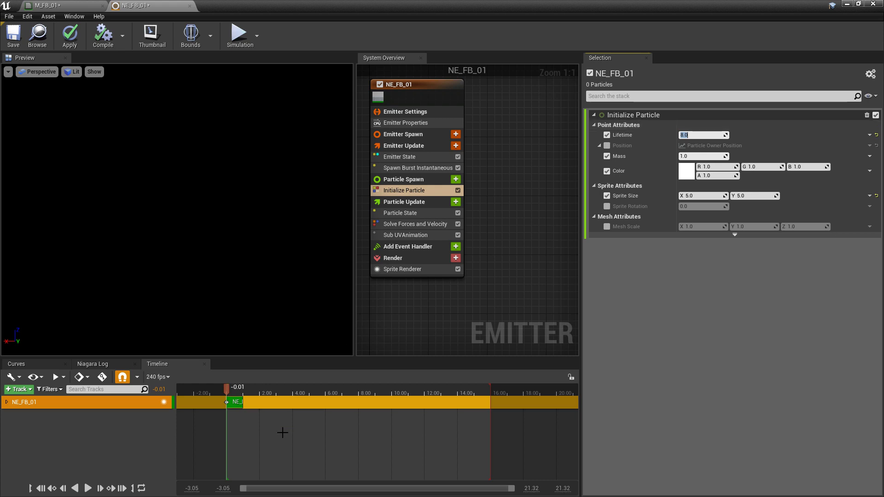
click(227, 389)
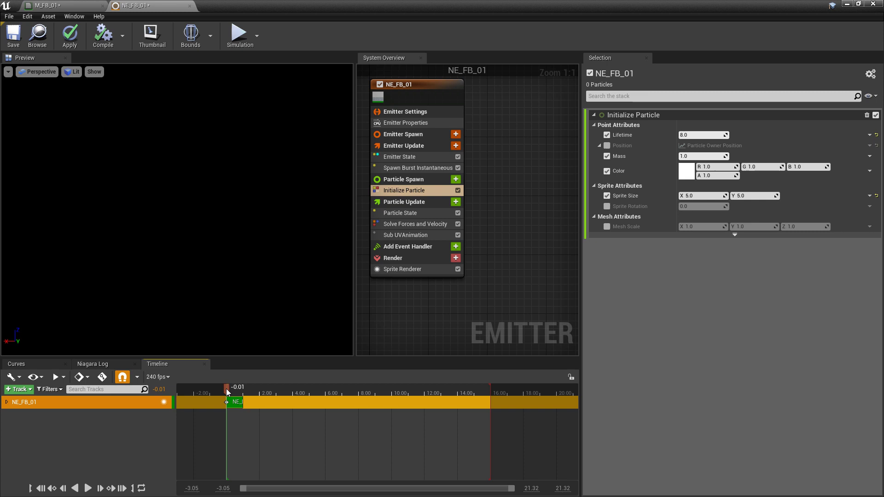
key(space)
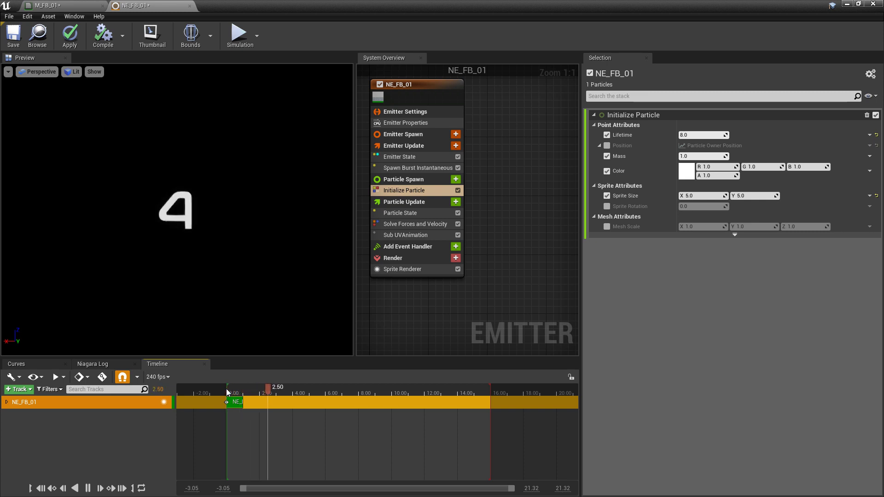
key(space)
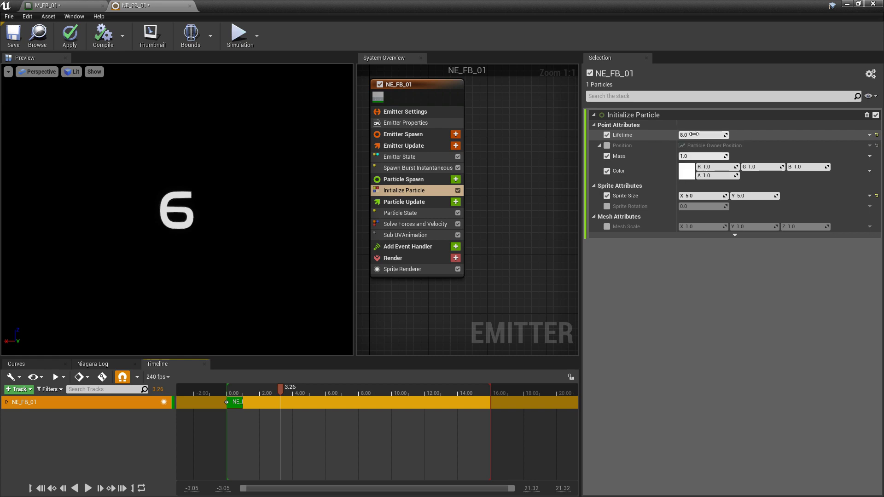
Change the lifetime to 4 and replay the preview from the start to check the frames
text(4)
key(Return)
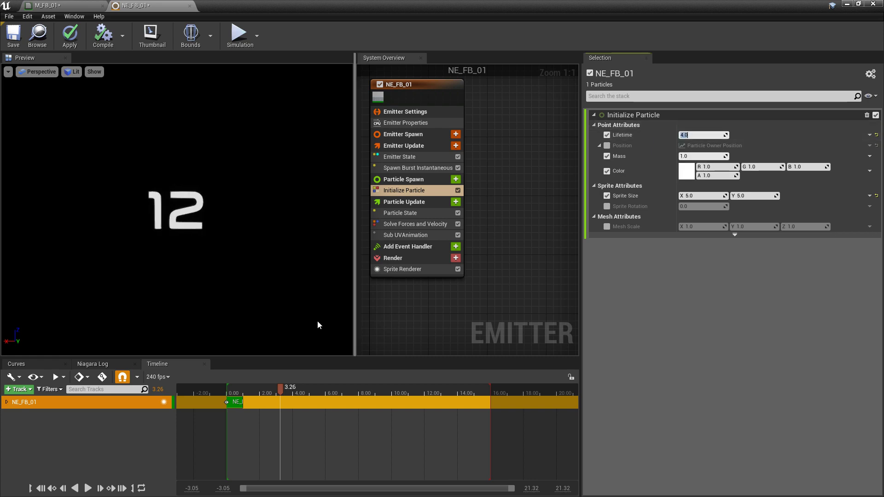
click(217, 401)
key(space)
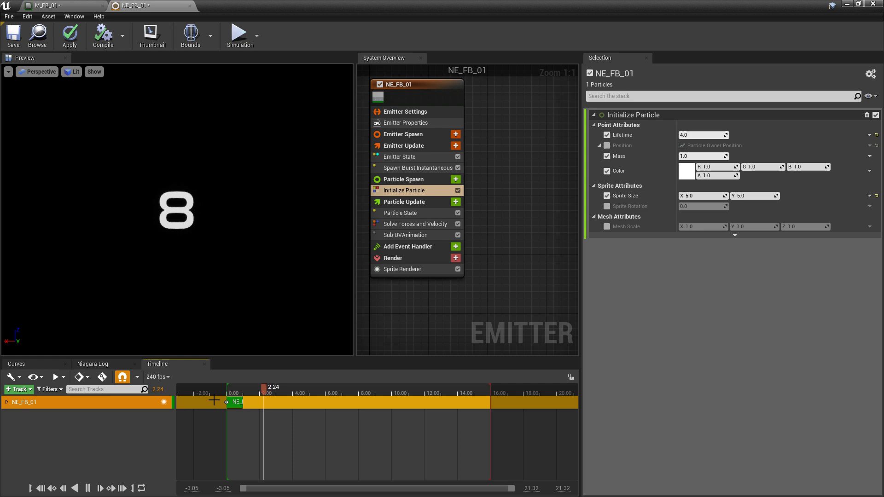
click(528, 234)
key(space)
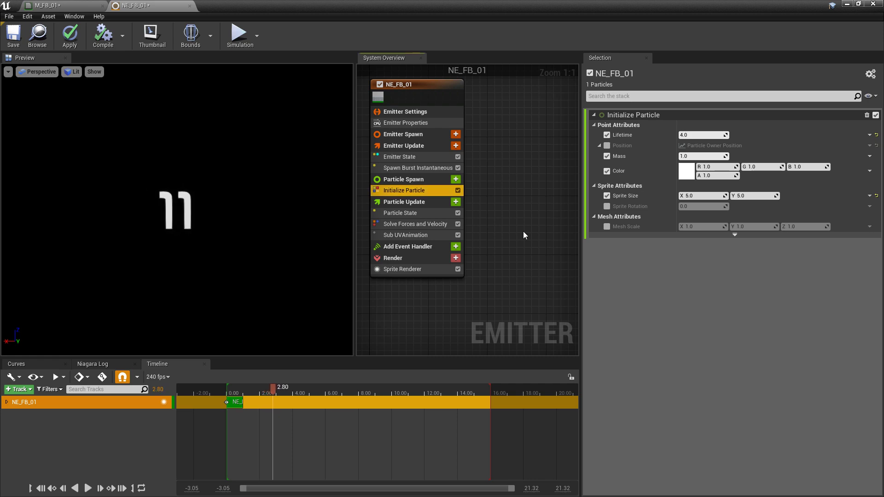
click(425, 237)
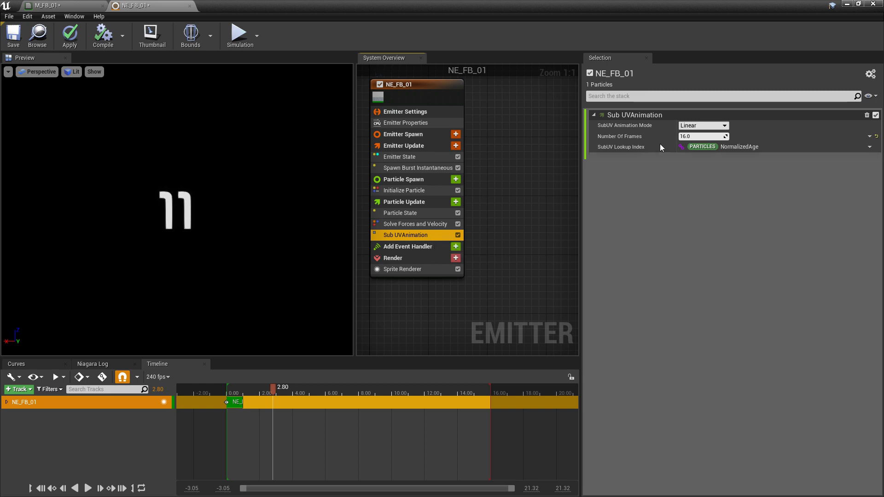
click(697, 126)
click(700, 195)
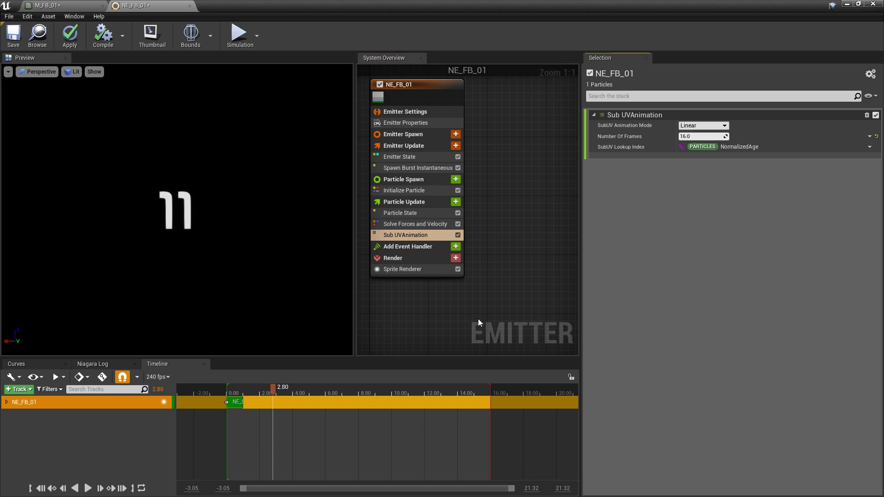
key(space)
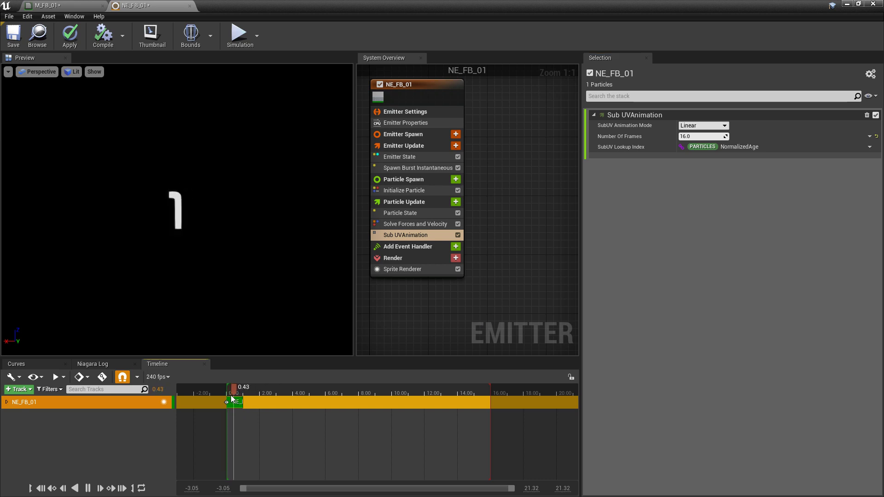